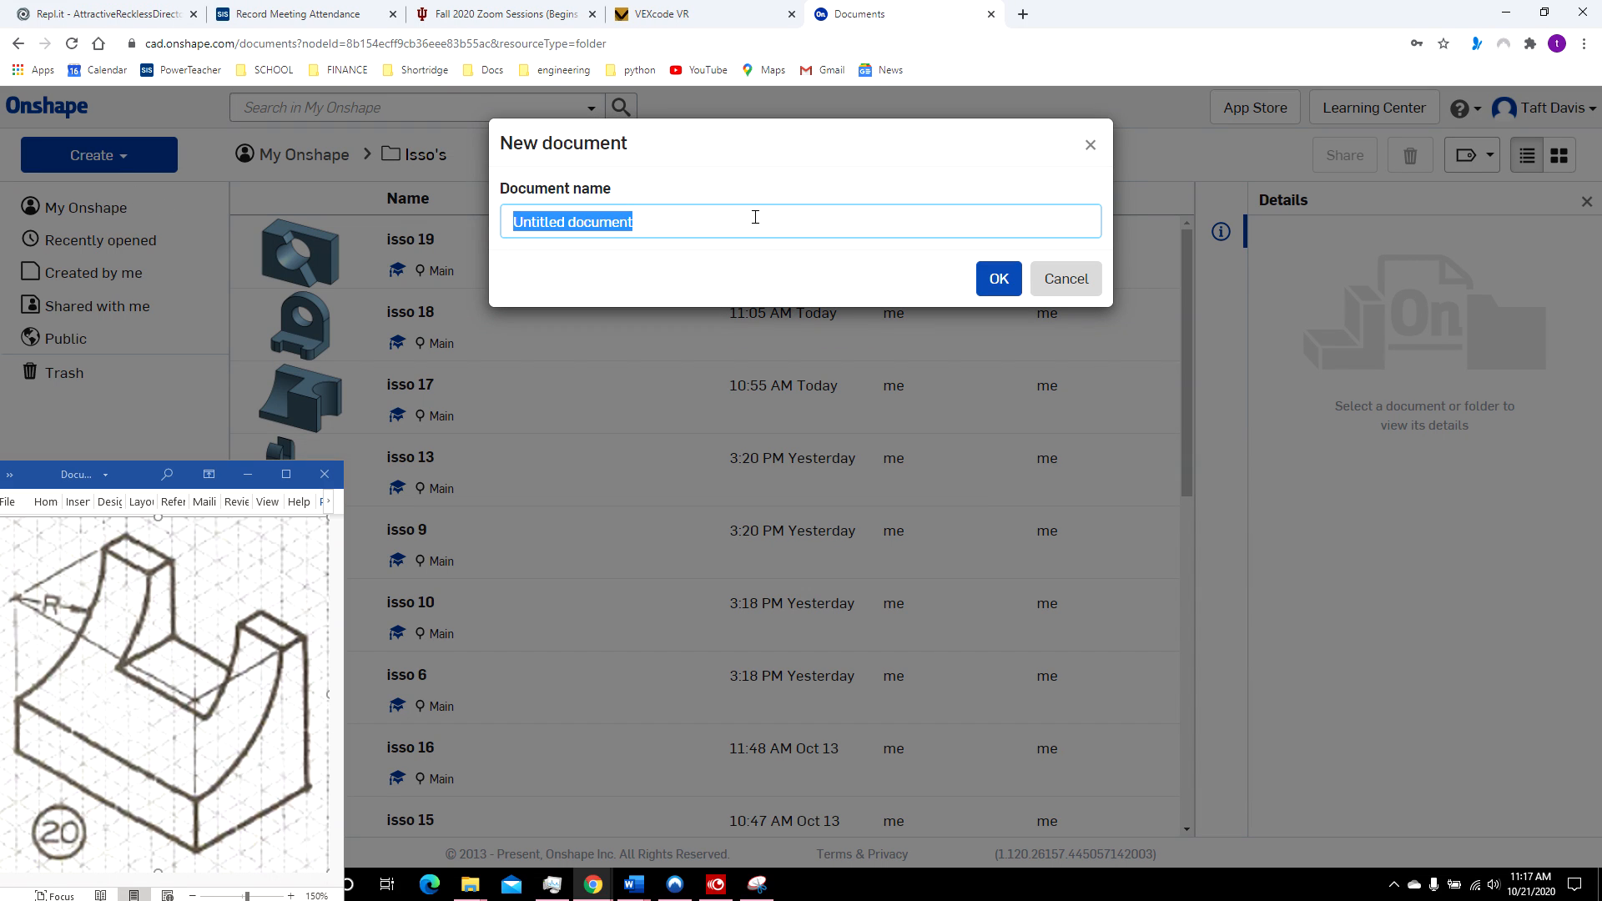
Name the new document "isso 20" and create it.
{"action": "type", "text": "isso "}
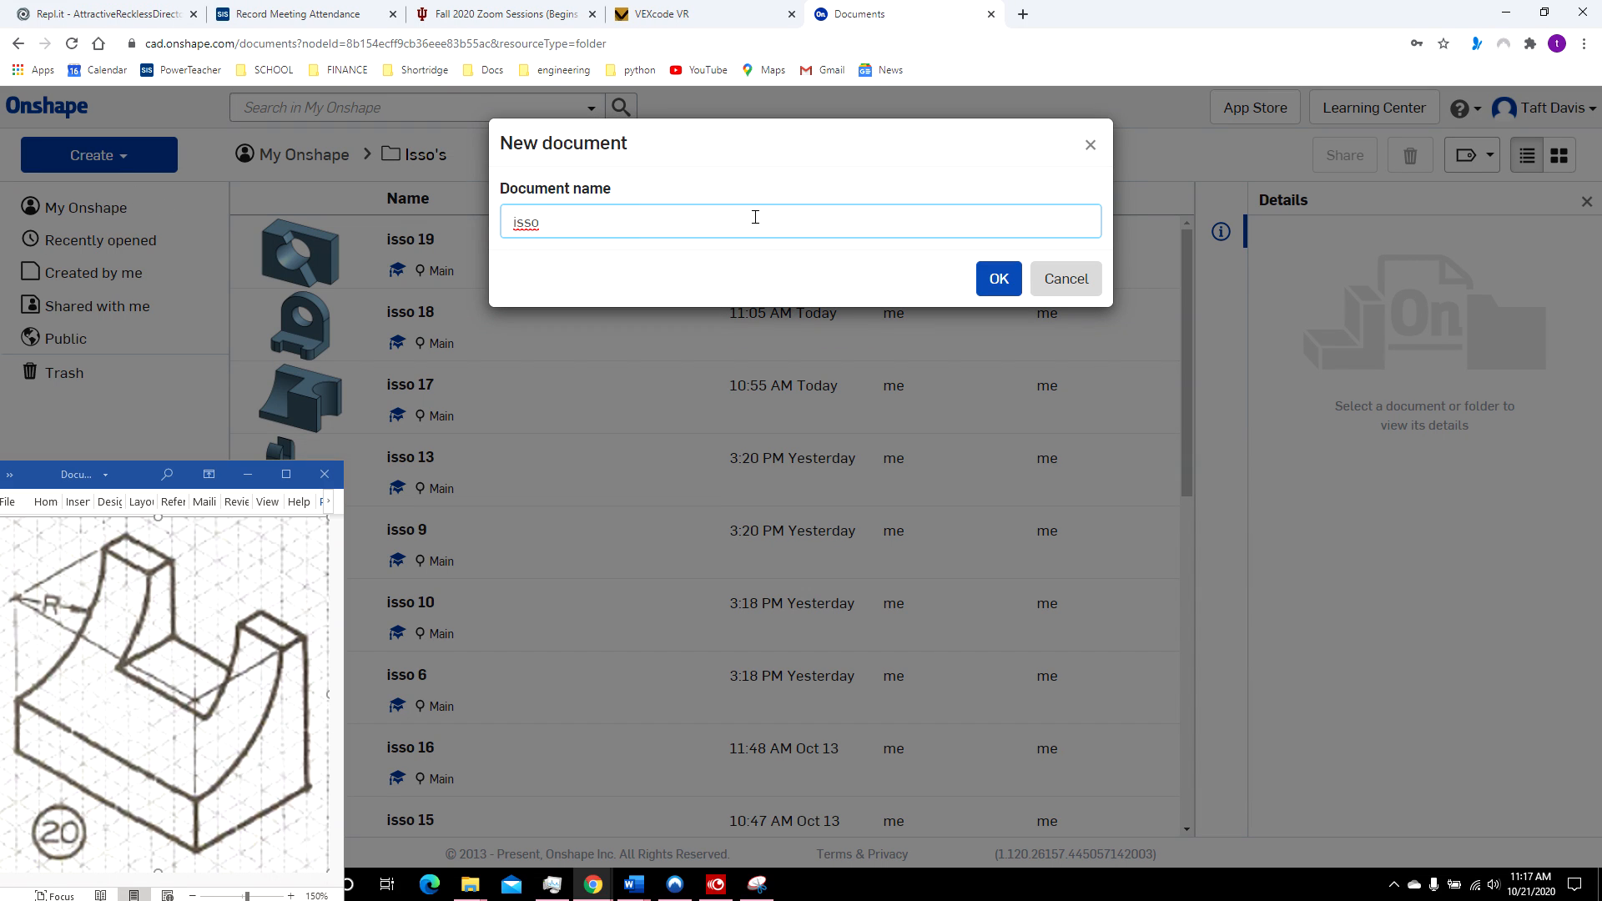
{"action": "type", "text": "20"}
{"action": "left_click", "coordinate": [997, 279]}
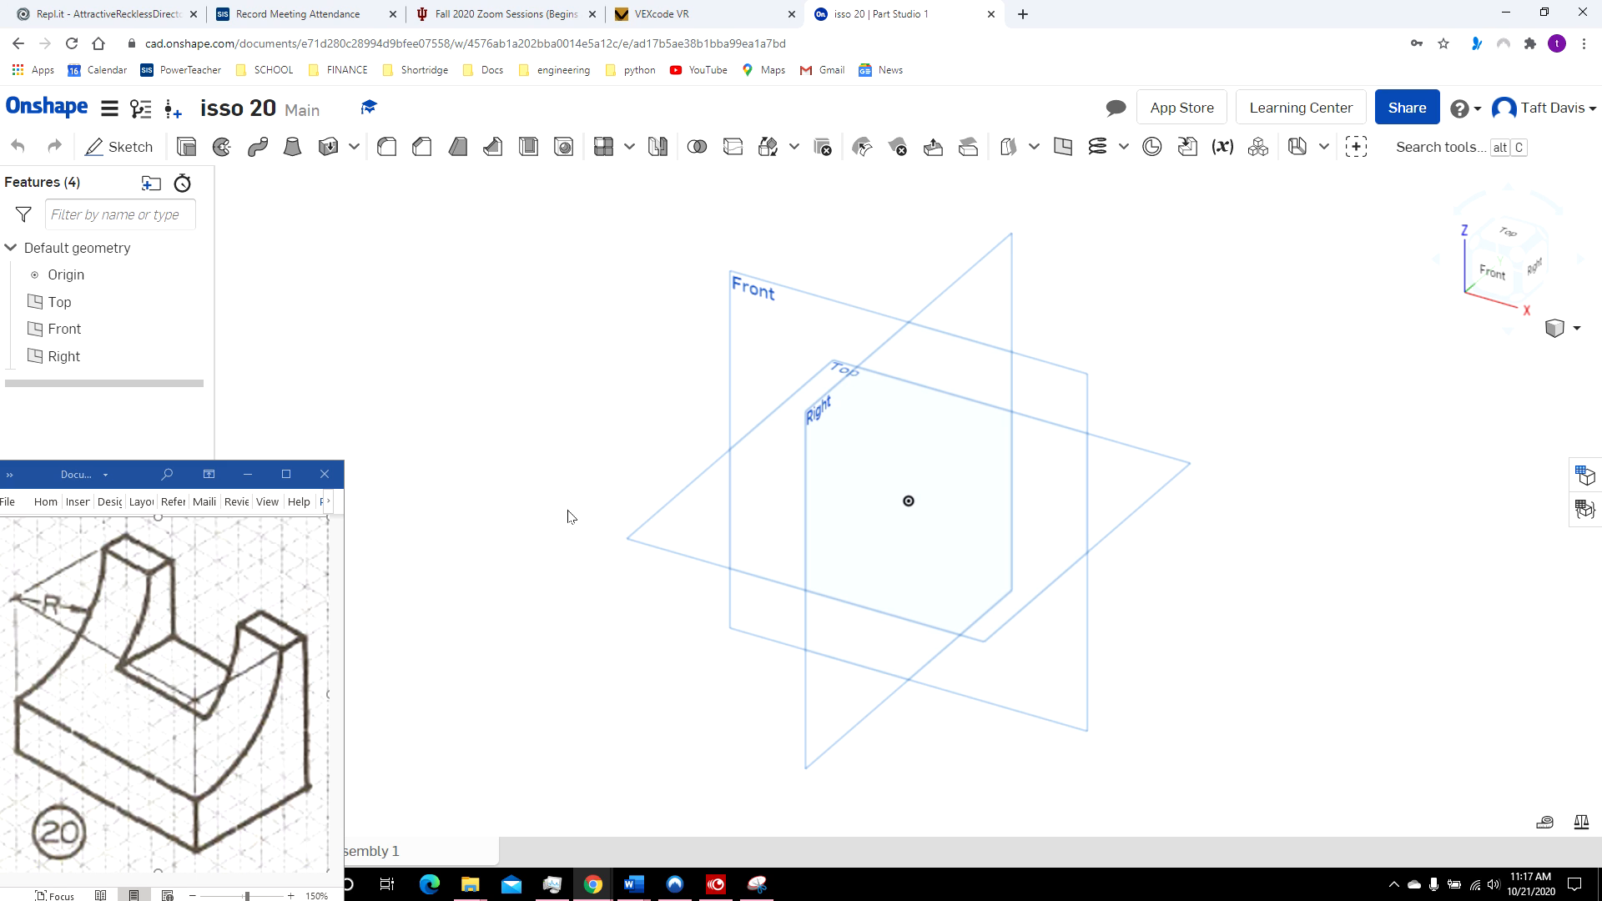
Start a sketch on the Front plane and hide the origin and the Top, Front and Right default planes.
{"action": "left_click", "coordinate": [761, 351]}
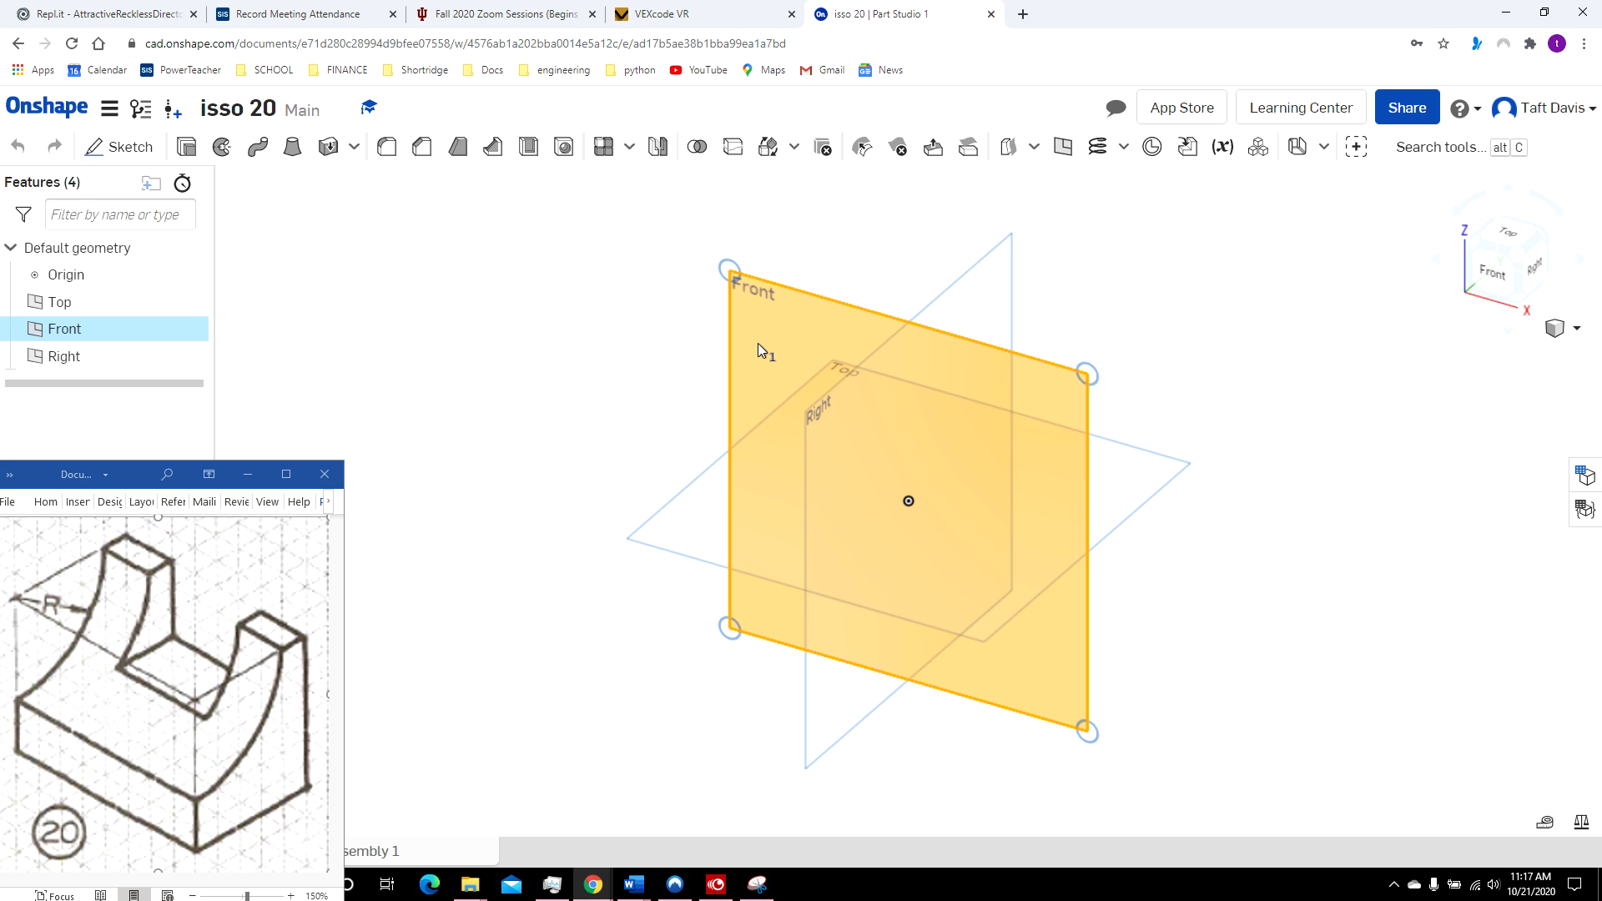
{"action": "left_click", "coordinate": [129, 151]}
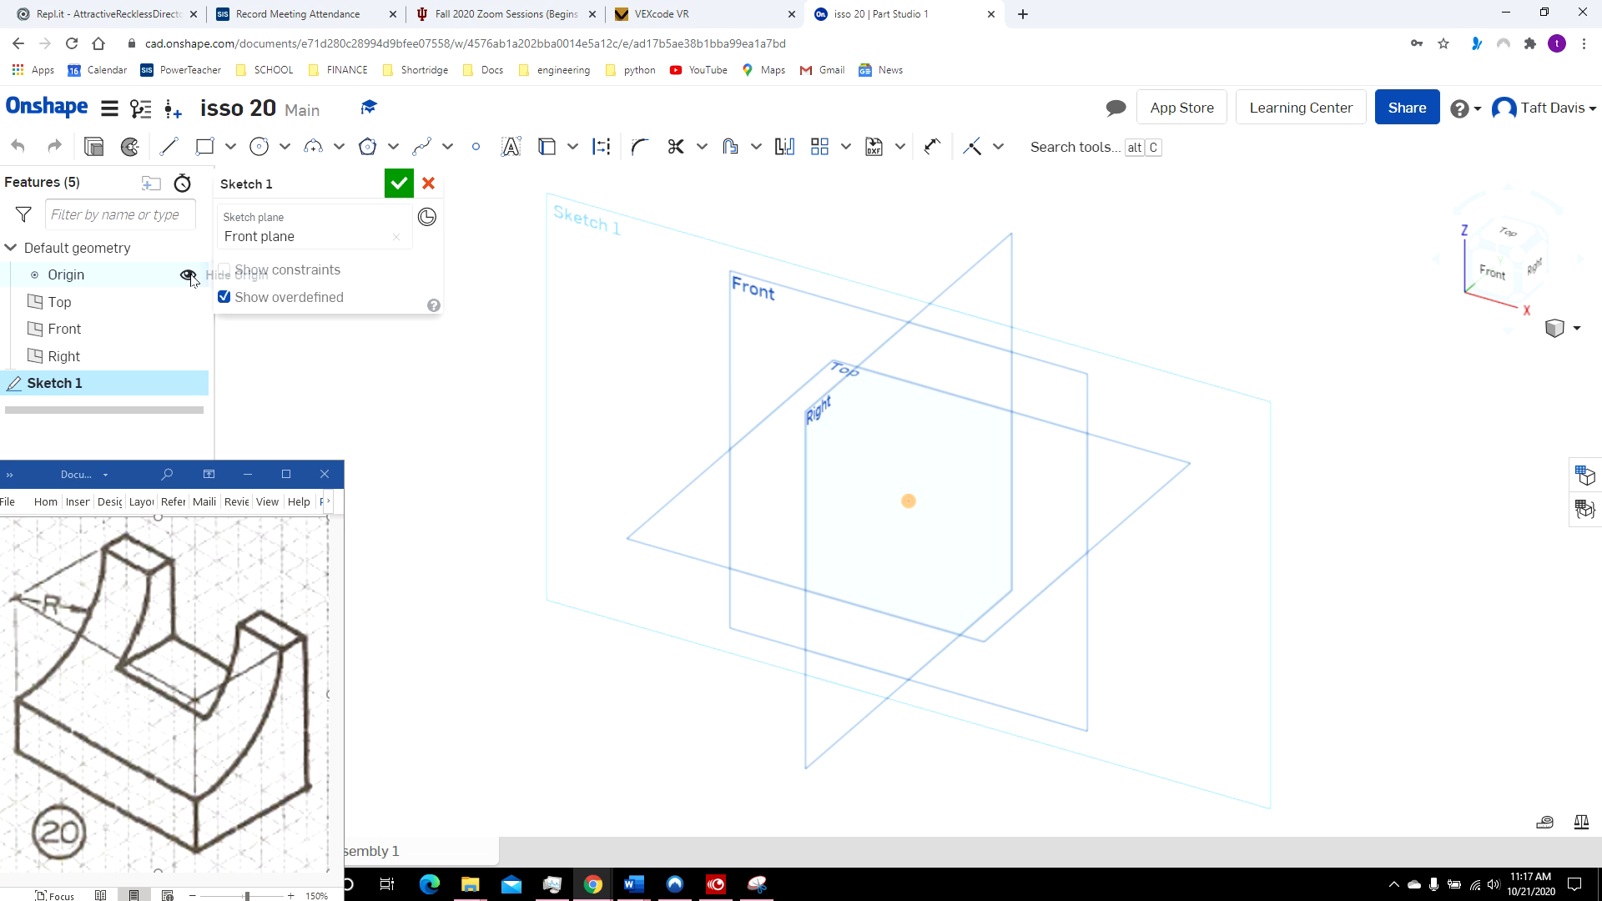
{"action": "left_click", "coordinate": [188, 275]}
{"action": "left_click", "coordinate": [188, 302]}
{"action": "left_click", "coordinate": [187, 329]}
{"action": "left_click", "coordinate": [188, 356]}
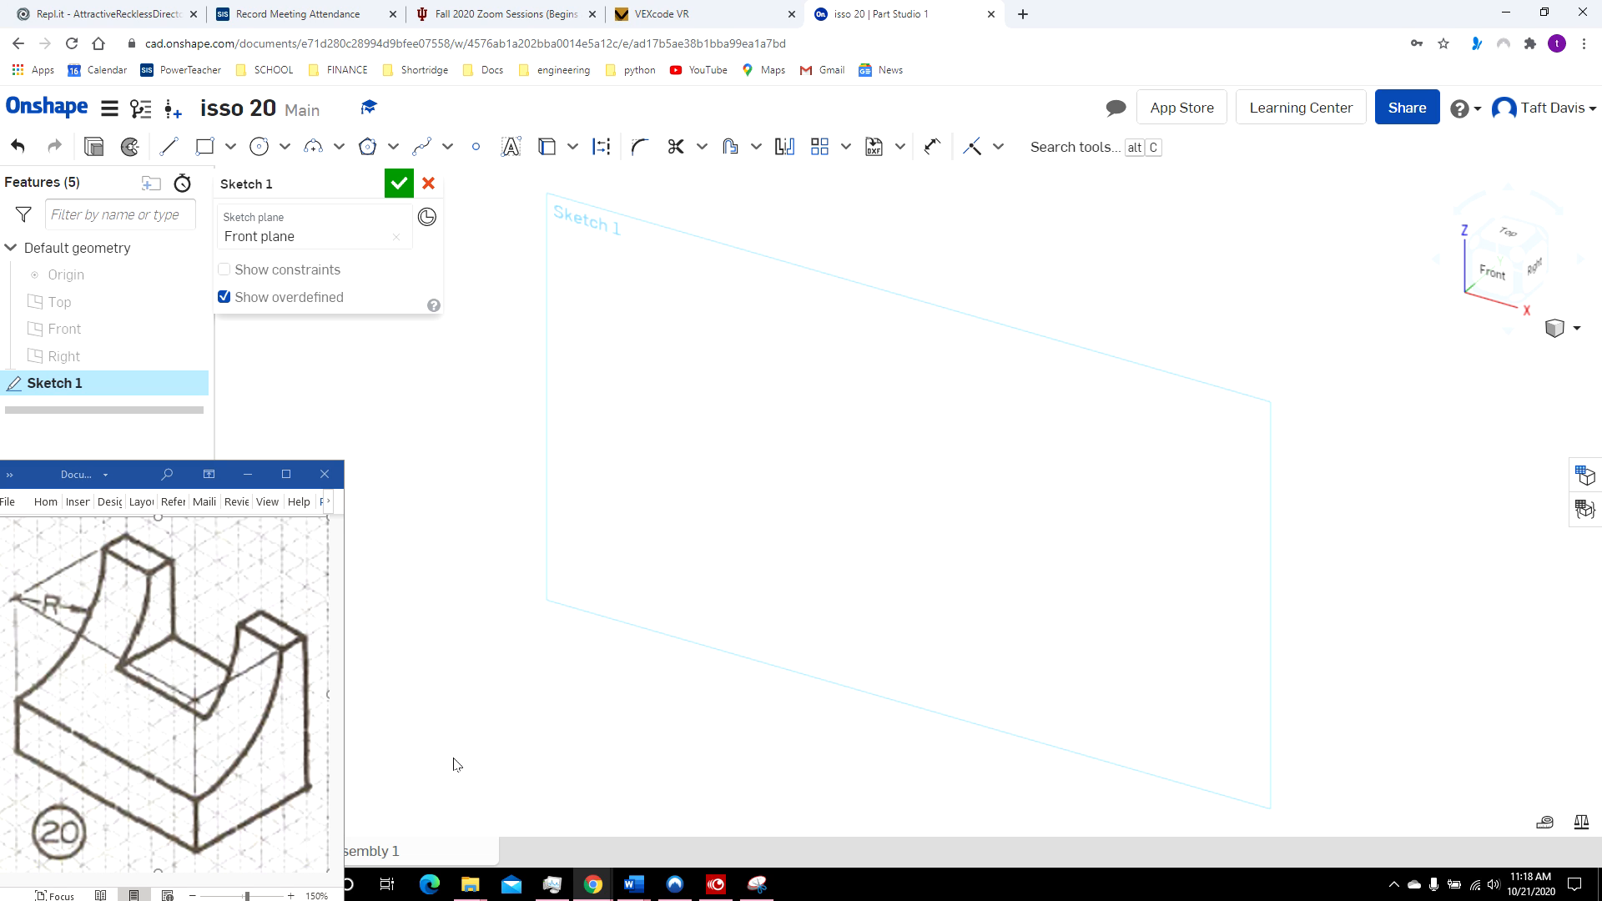
Sketch a corner rectangle on the Front plane, 8 in wide and 6 in high.
{"action": "left_click", "coordinate": [1493, 272]}
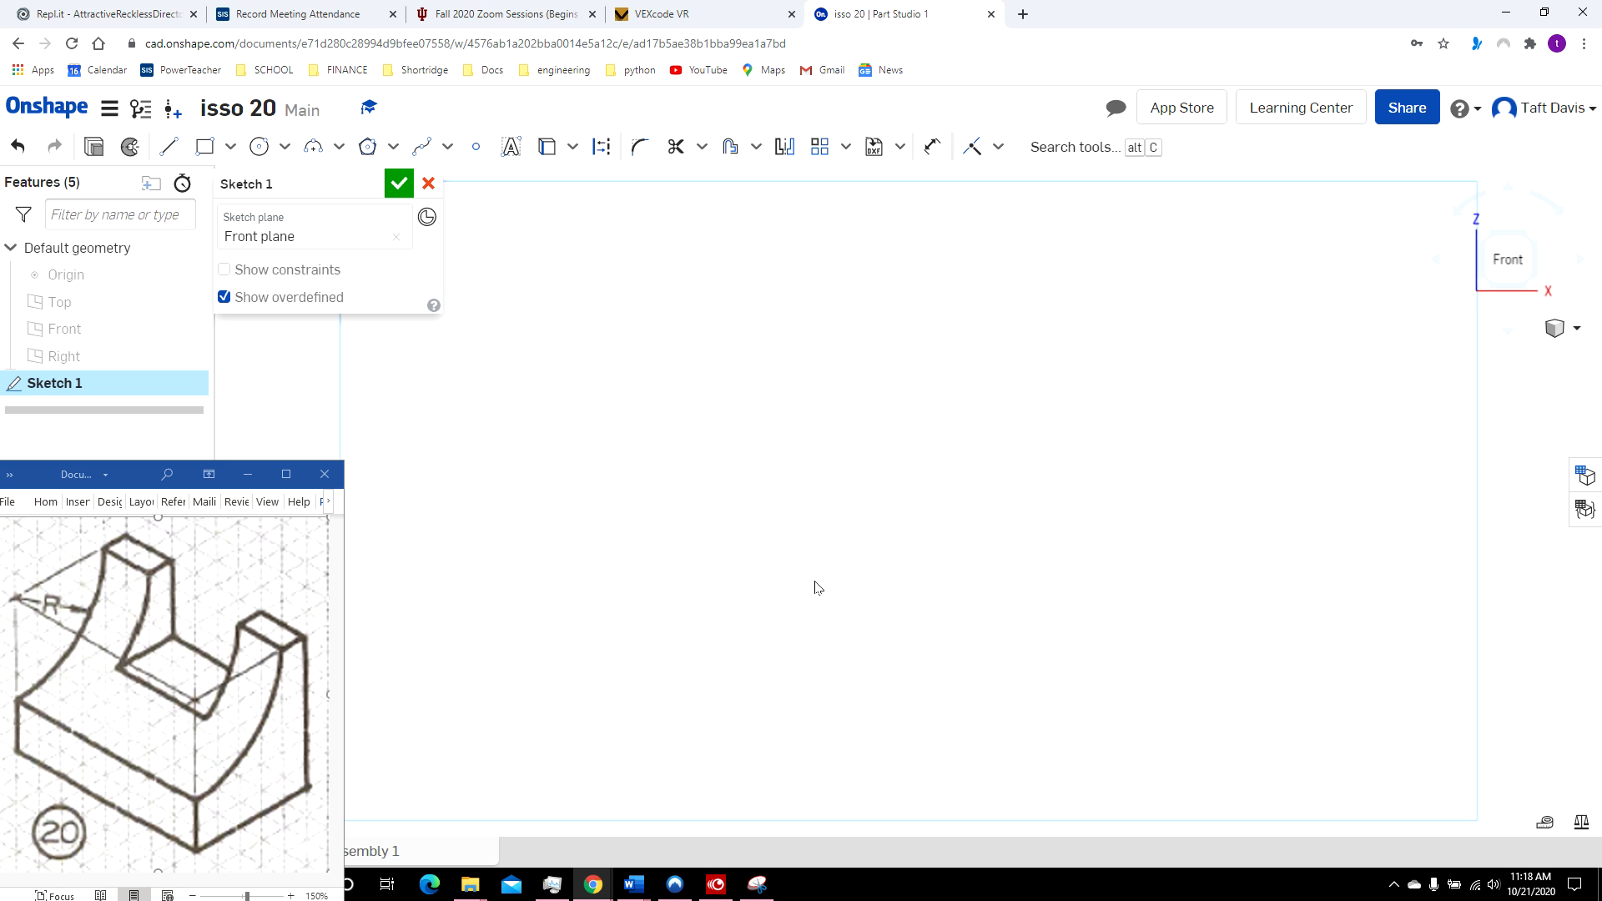
{"action": "left_click", "coordinate": [230, 147]}
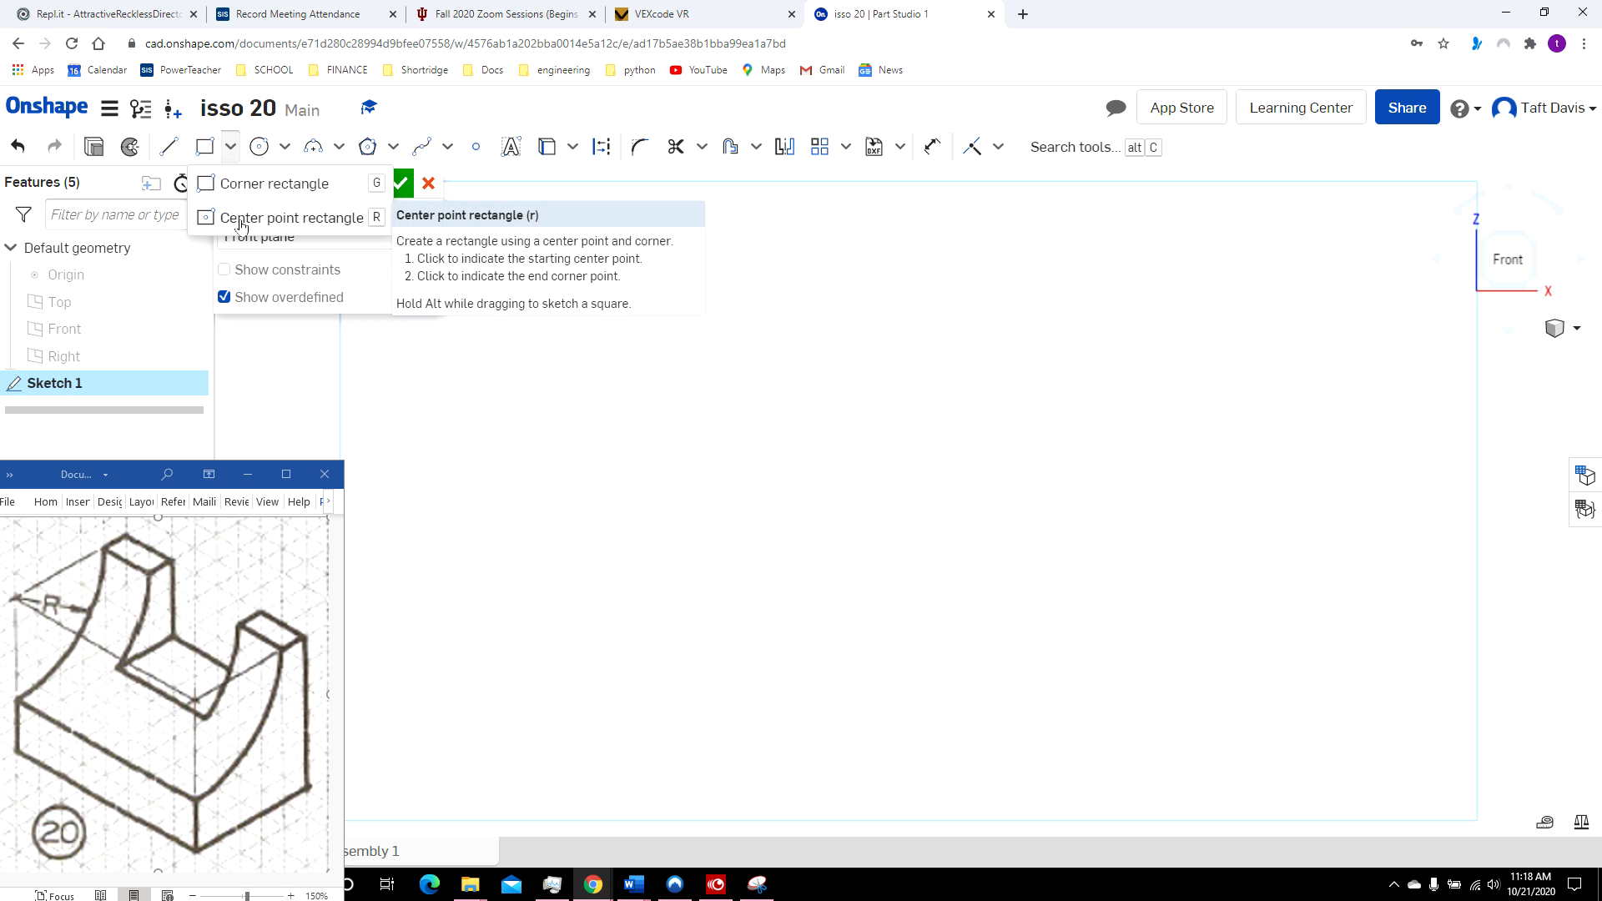
{"action": "left_click", "coordinate": [225, 185]}
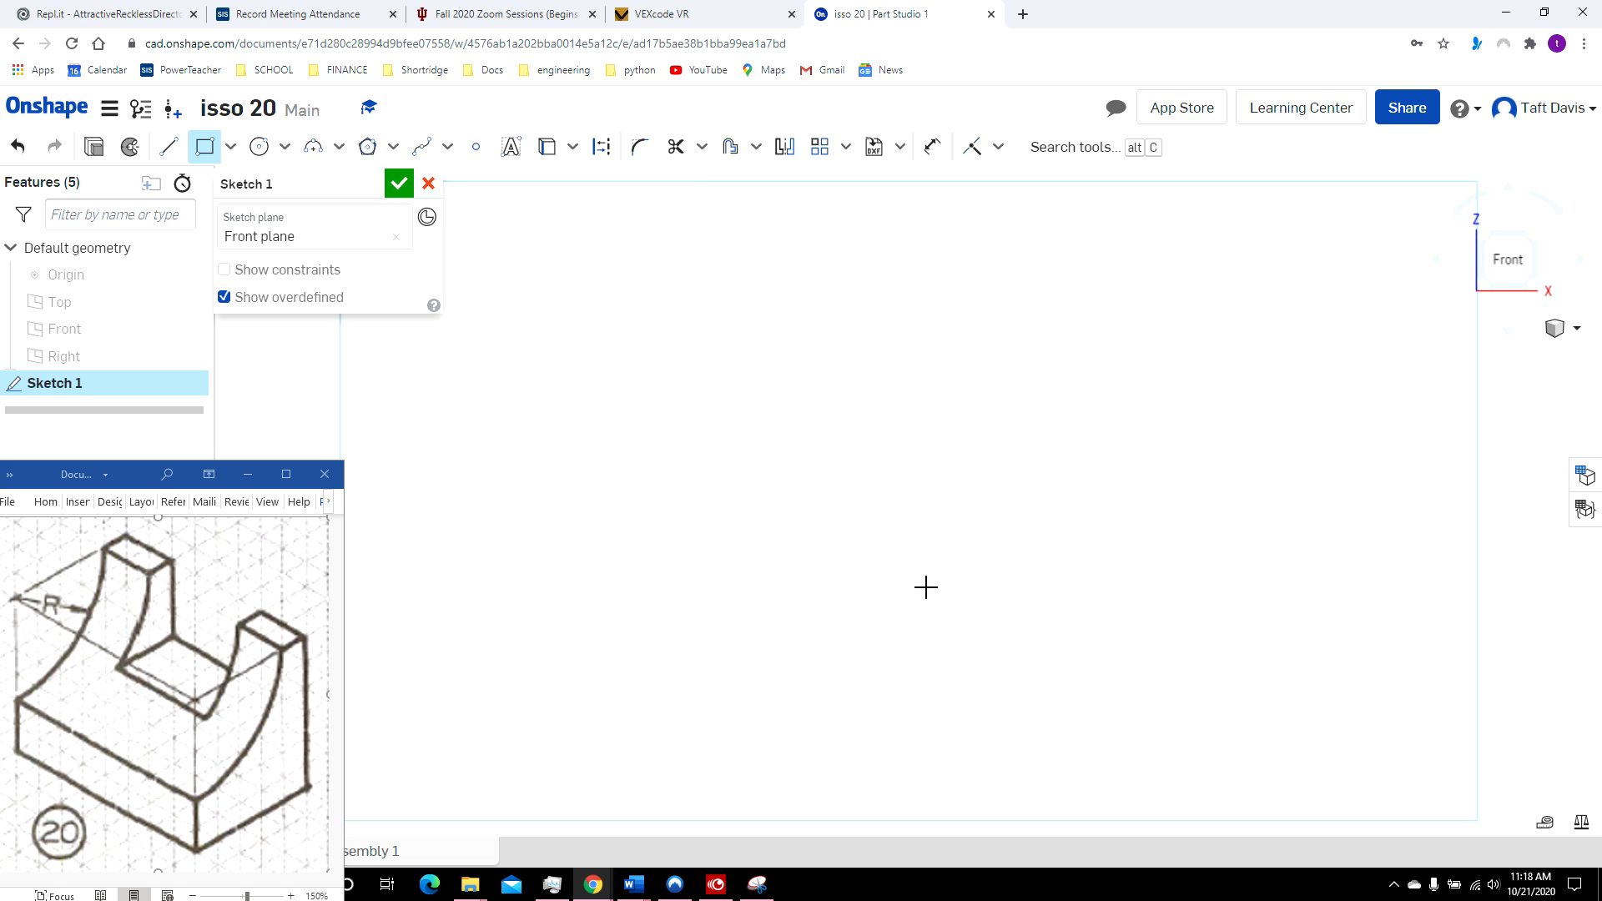
{"action": "left_click", "coordinate": [1249, 696]}
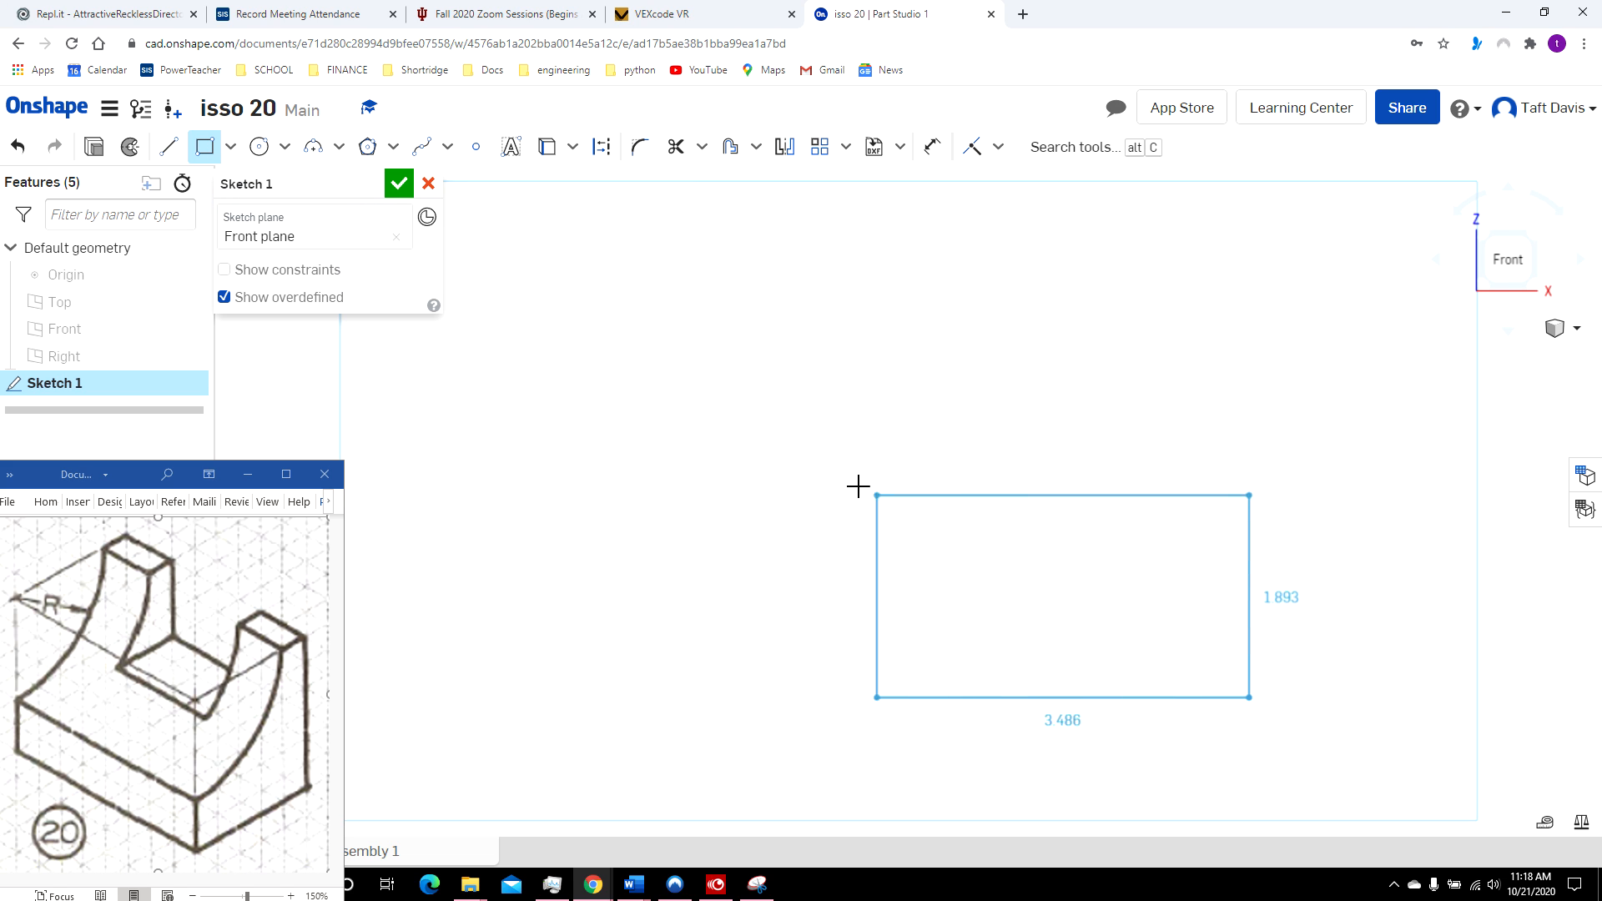
{"action": "left_click", "coordinate": [511, 276]}
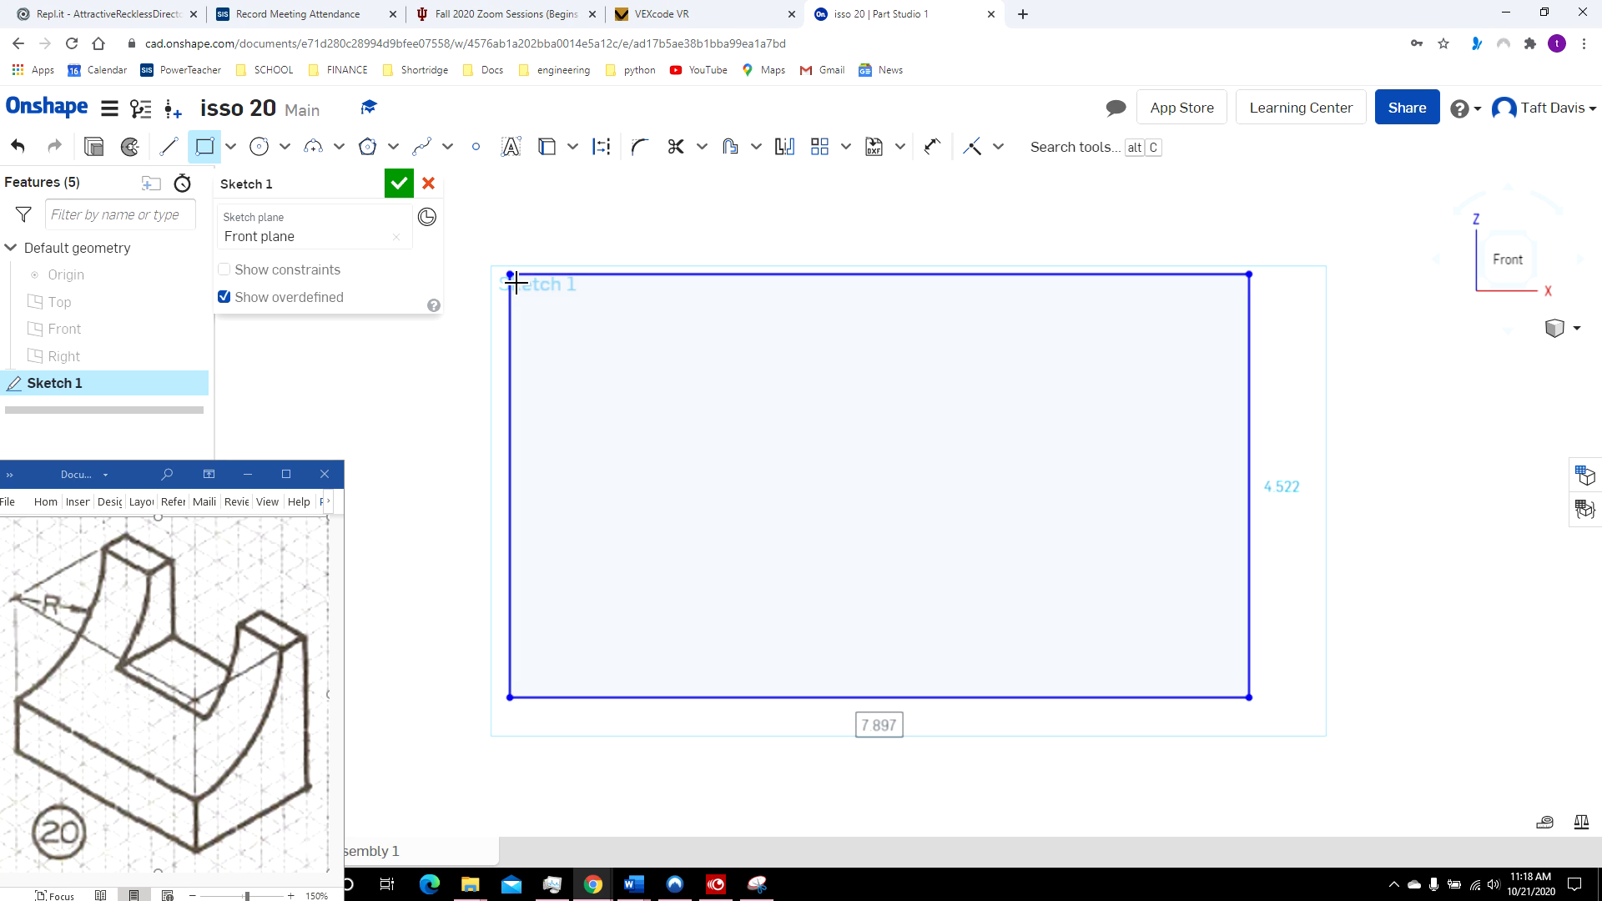
{"action": "type", "text": "8"}
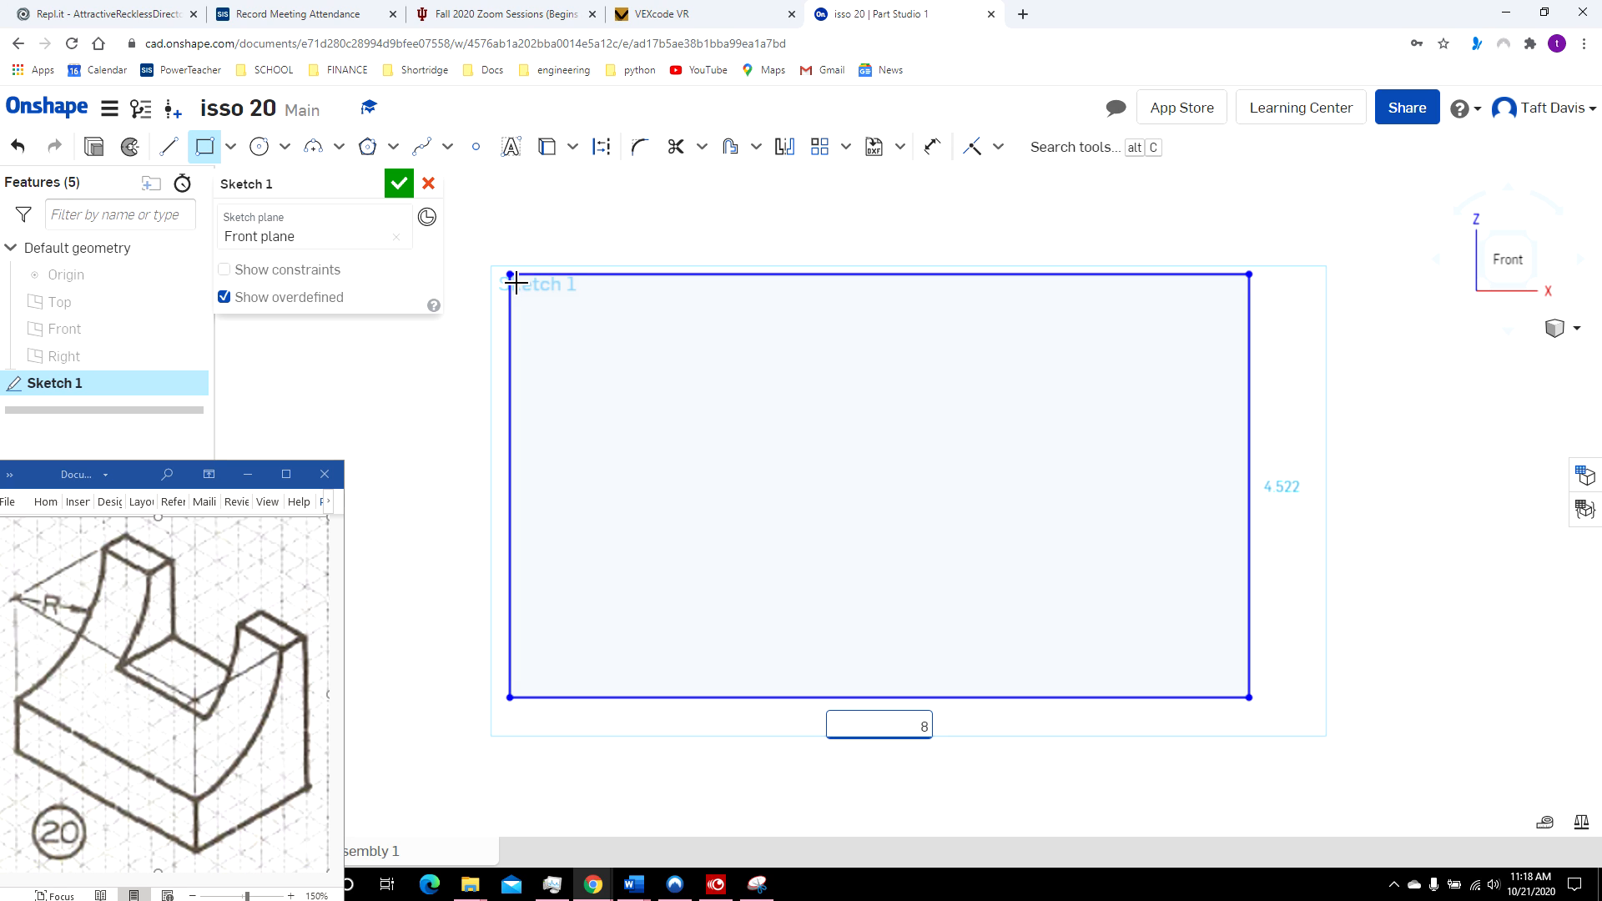
{"action": "key", "text": "Return"}
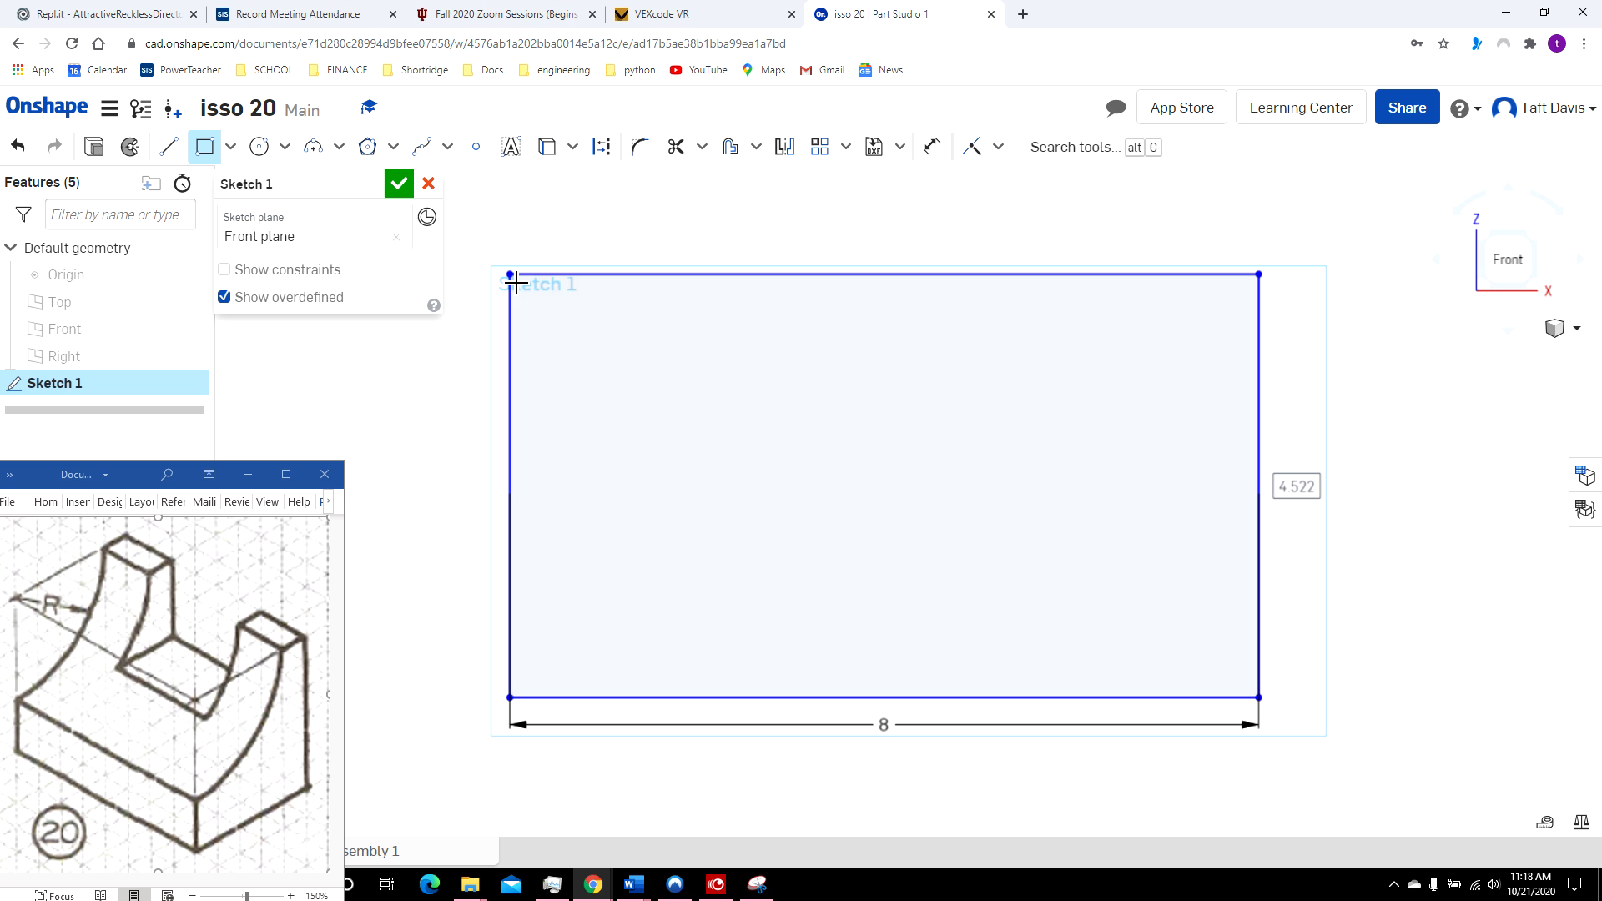
{"action": "type", "text": "6"}
{"action": "key", "text": "Return"}
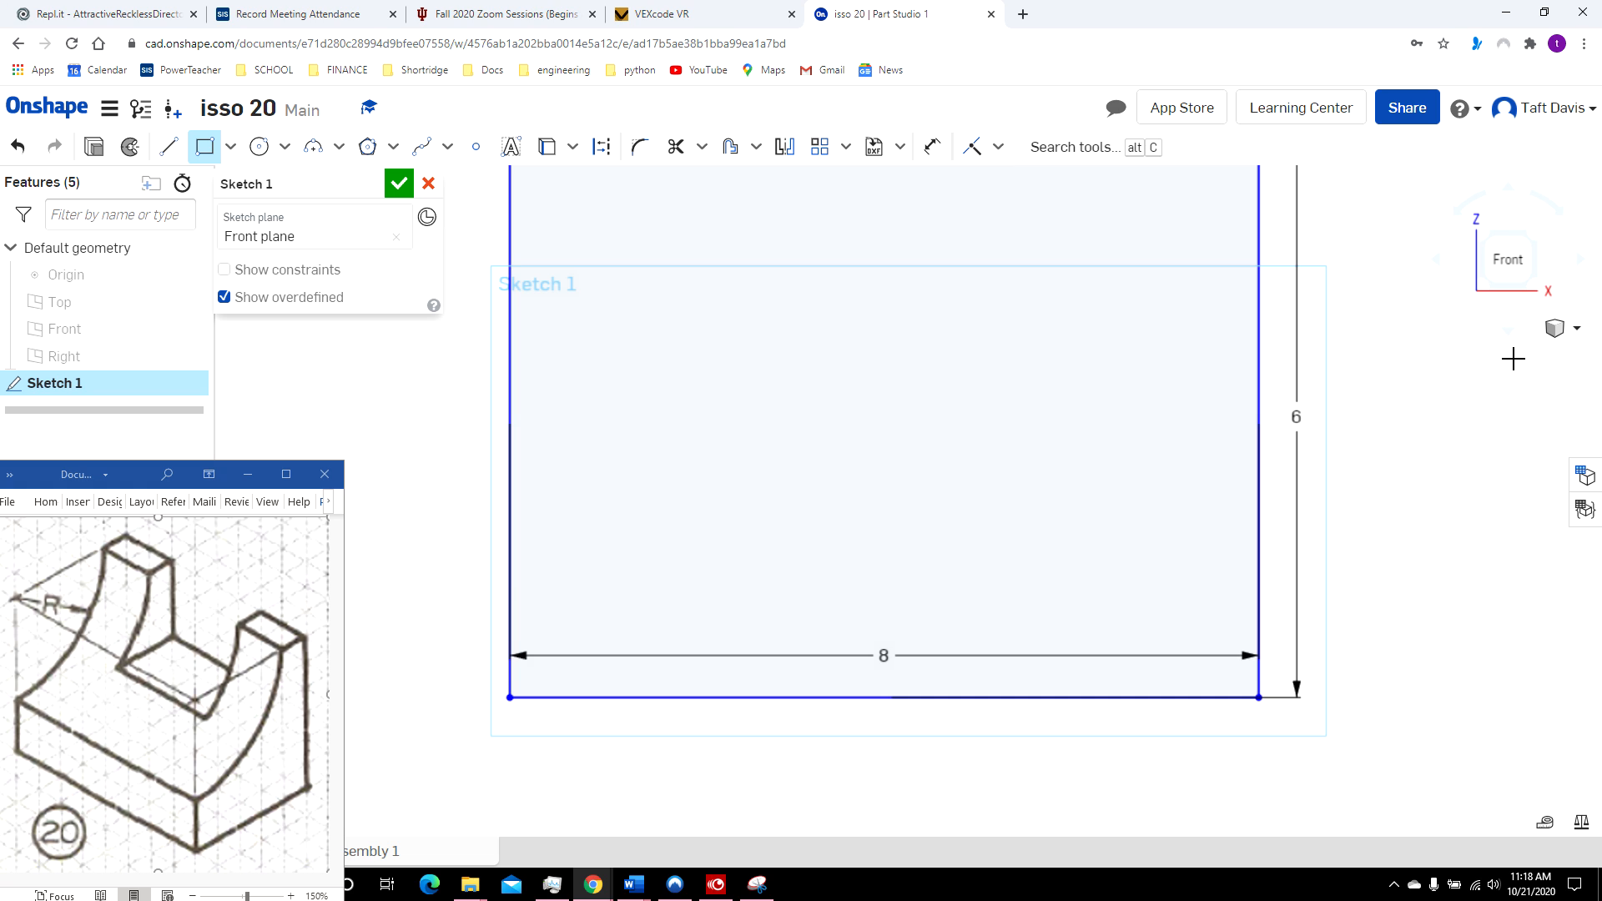
Sketch a notch rectangle 4 in wide and 3 in deep, hanging from the large rectangle's upper edge.
{"action": "left_click", "coordinate": [1505, 265]}
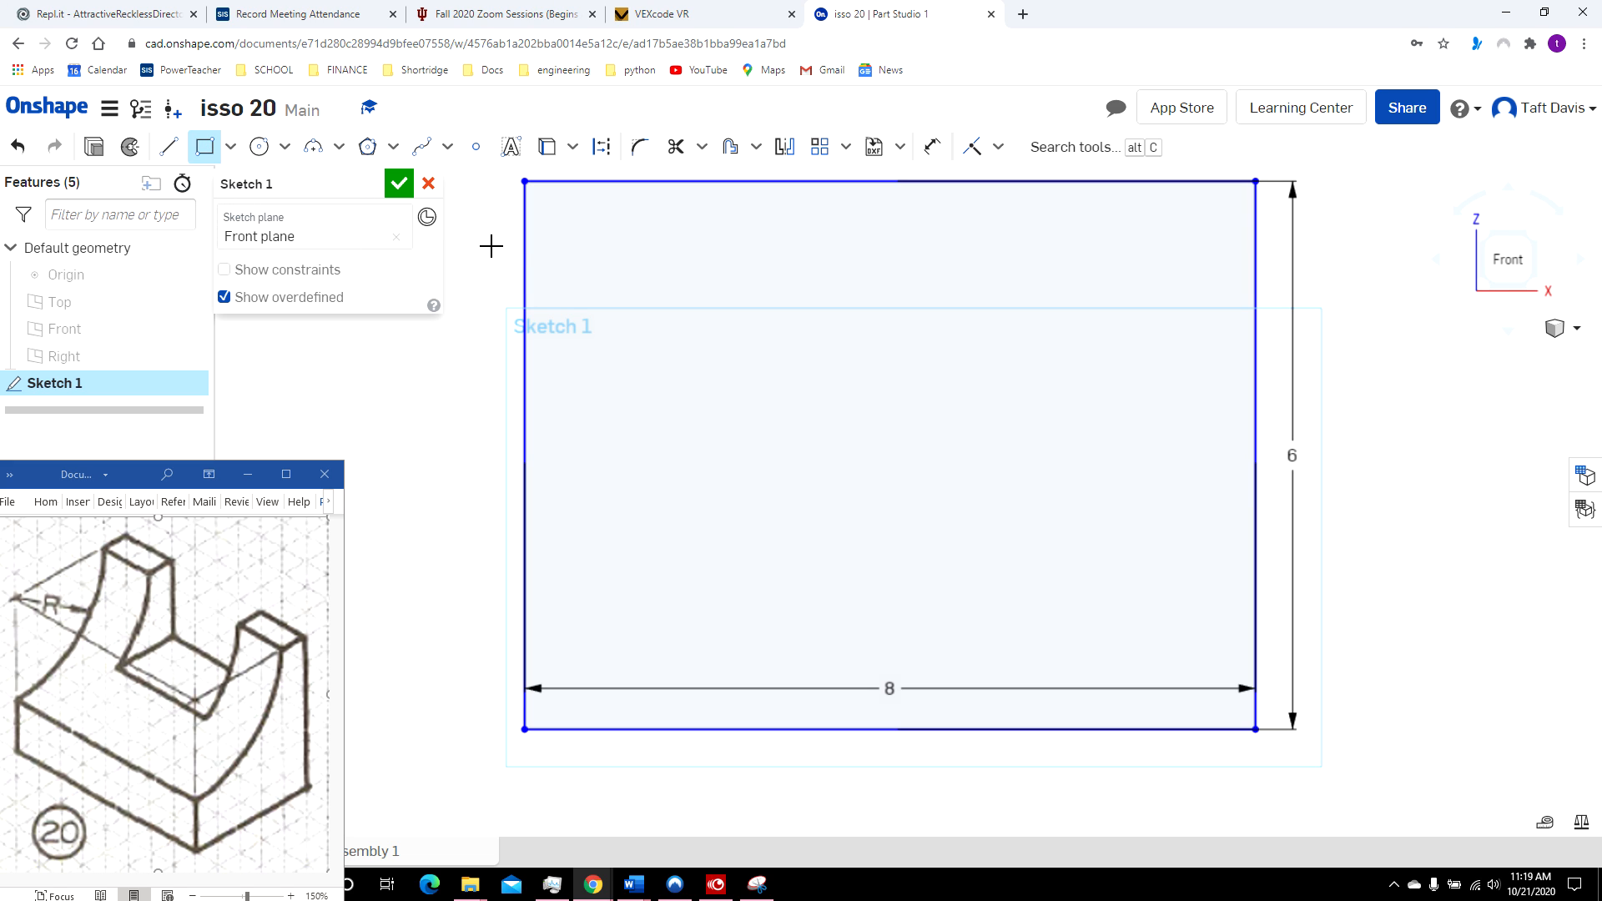
{"action": "left_click", "coordinate": [727, 181]}
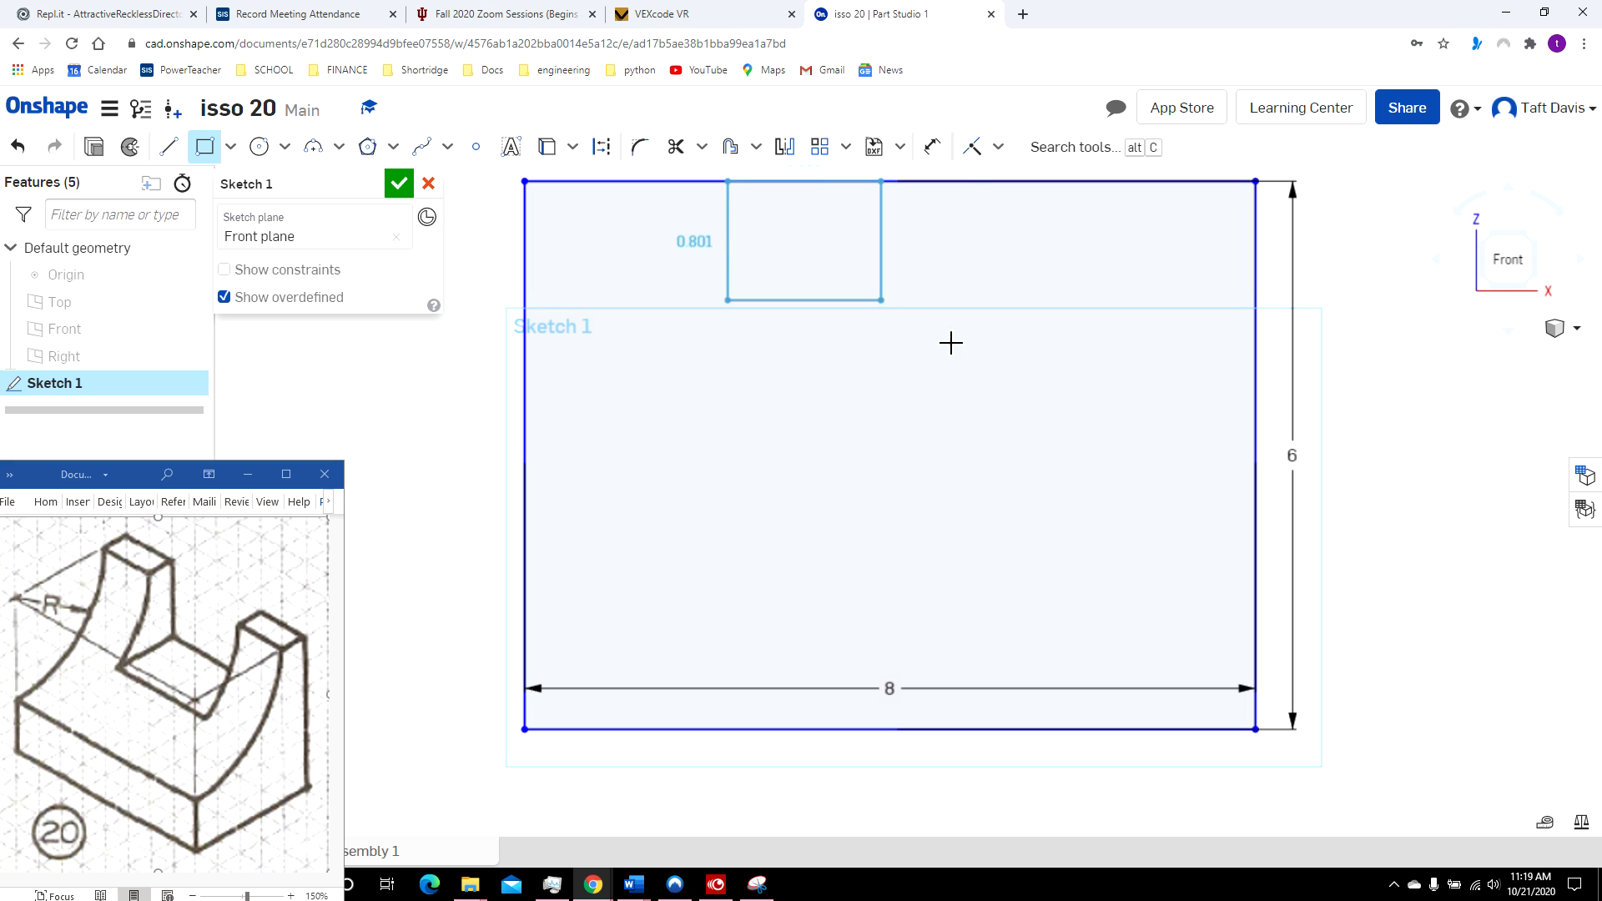
{"action": "left_click", "coordinate": [1080, 391]}
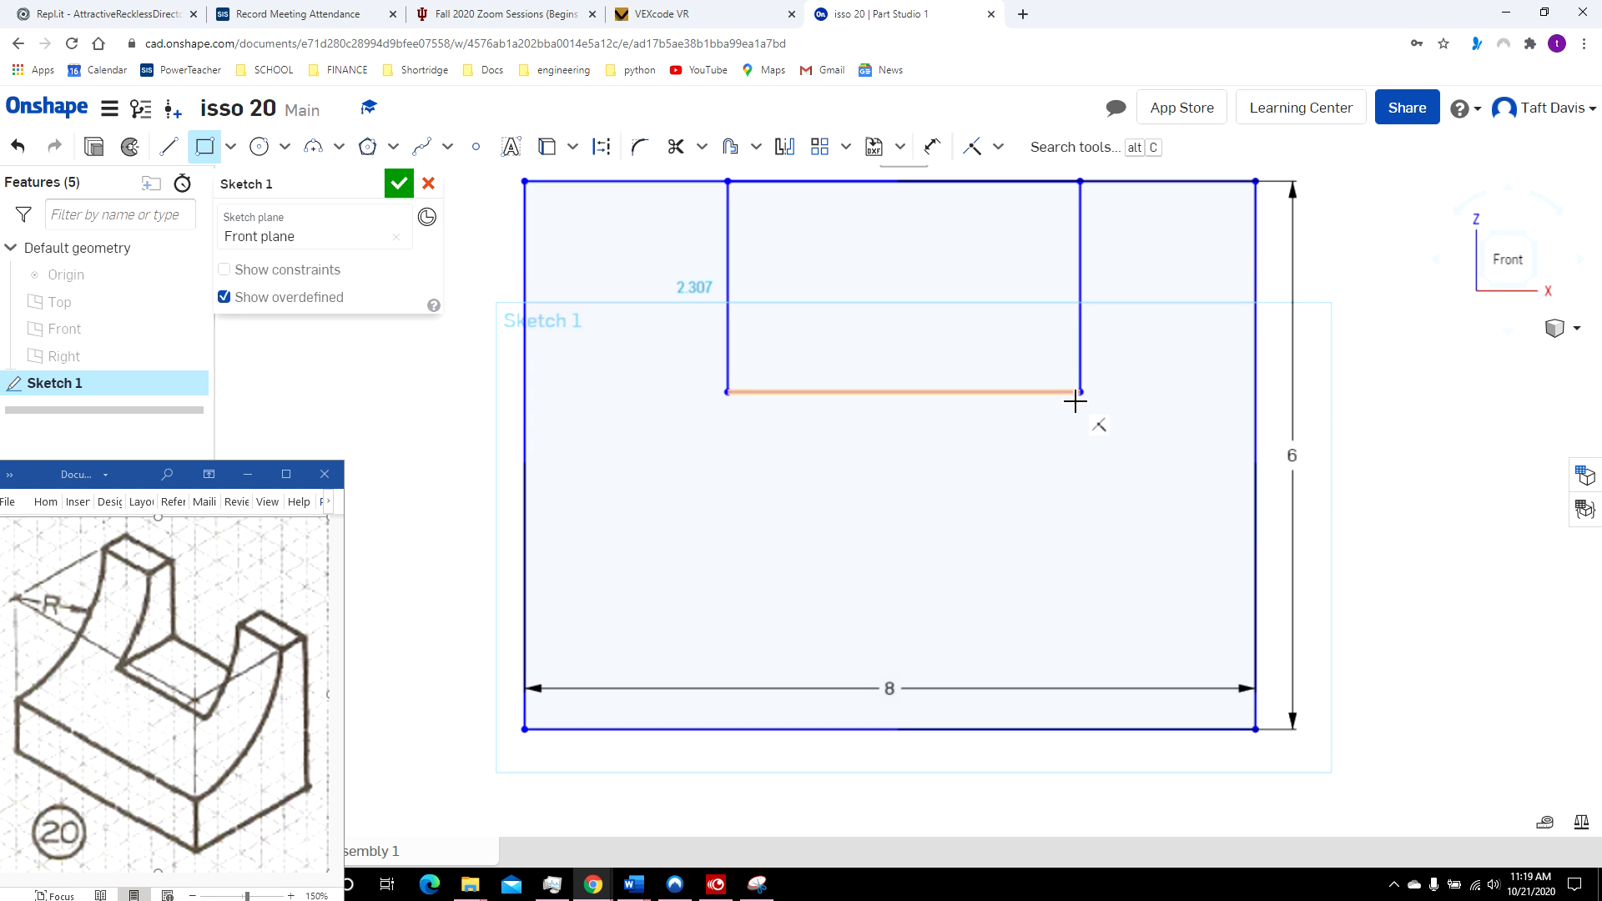
{"action": "middle_click_drag", "start_coordinate": [1074, 402], "coordinate": [1072, 476]}
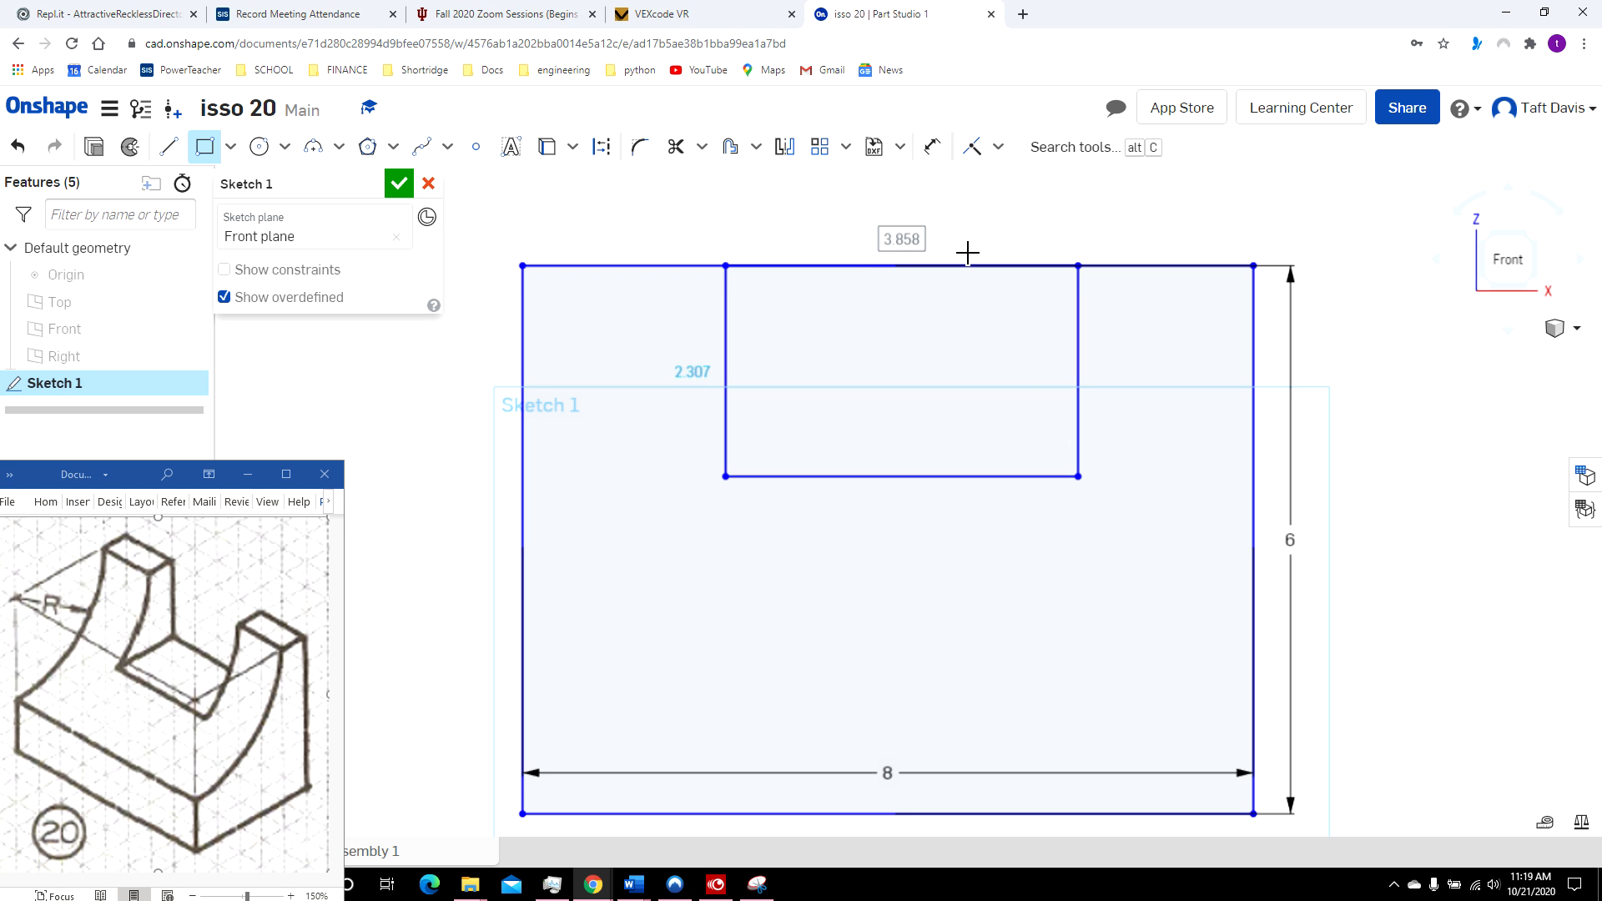
{"action": "type", "text": "4"}
{"action": "key", "text": "Return"}
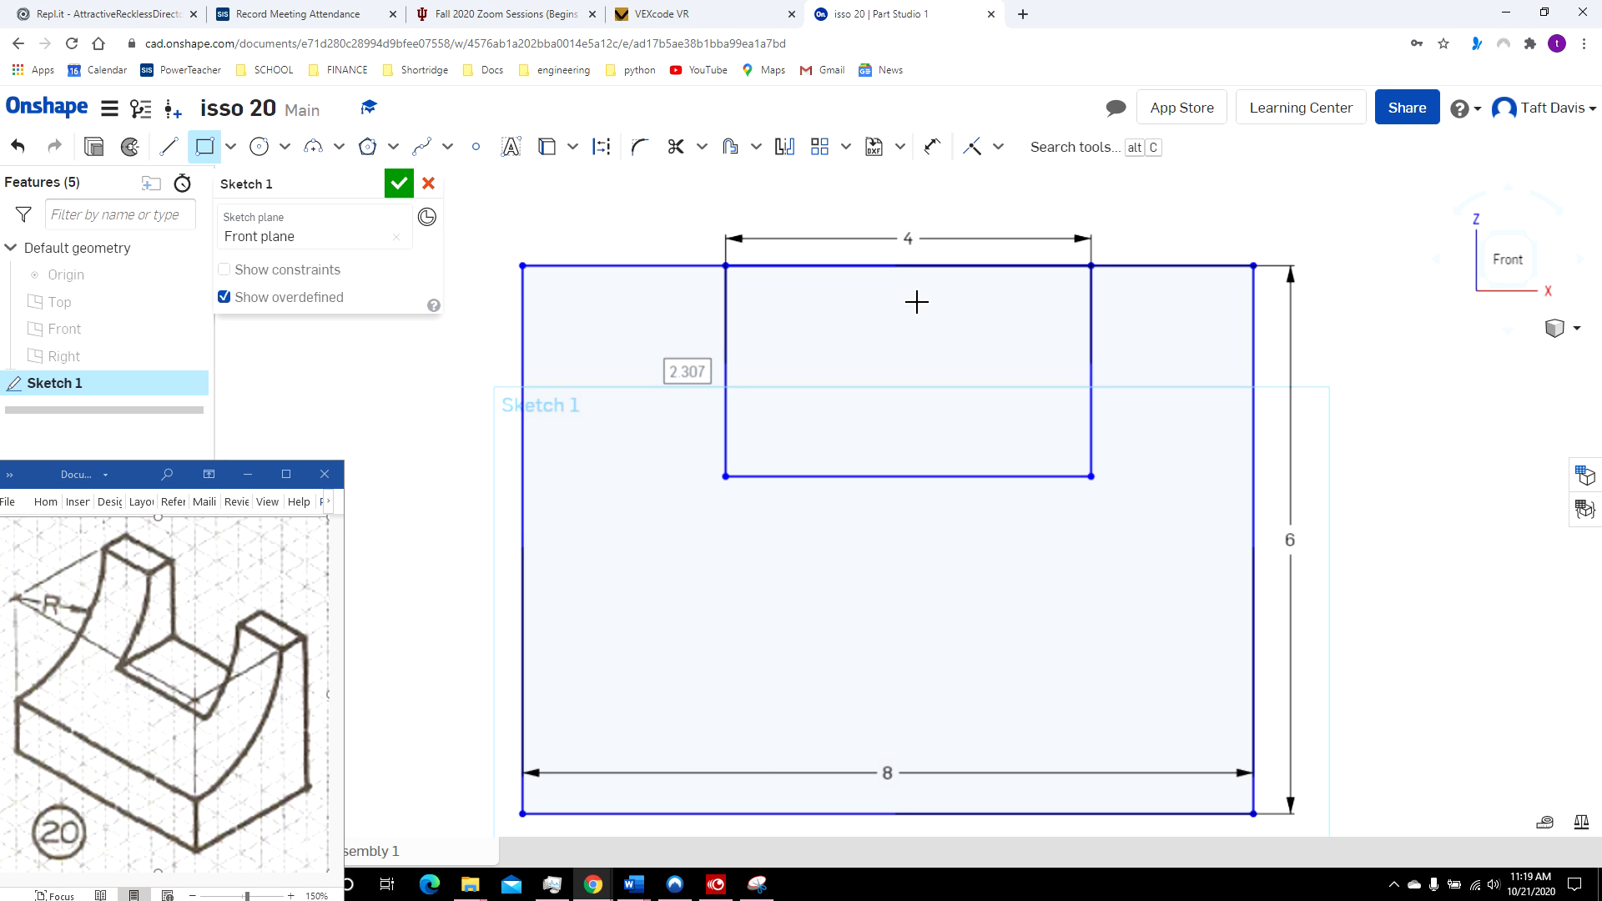
{"action": "type", "text": "3"}
{"action": "key", "text": "Return"}
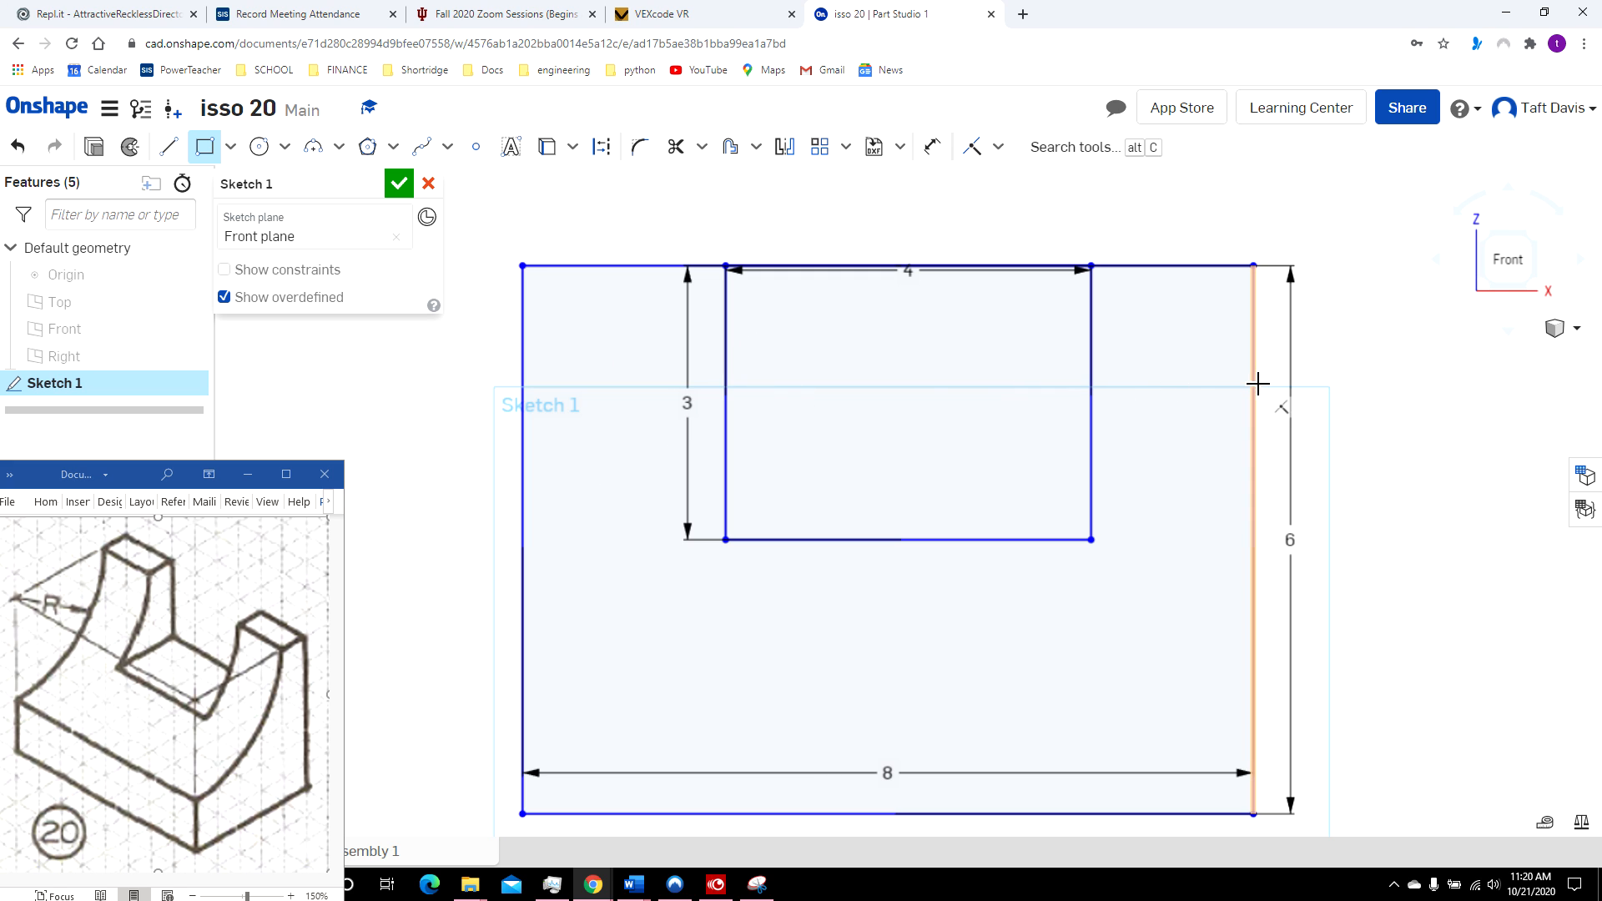
Dimension the distance between the right sides of the notch and the outer rectangle to 2 in.
{"action": "left_click", "coordinate": [932, 150]}
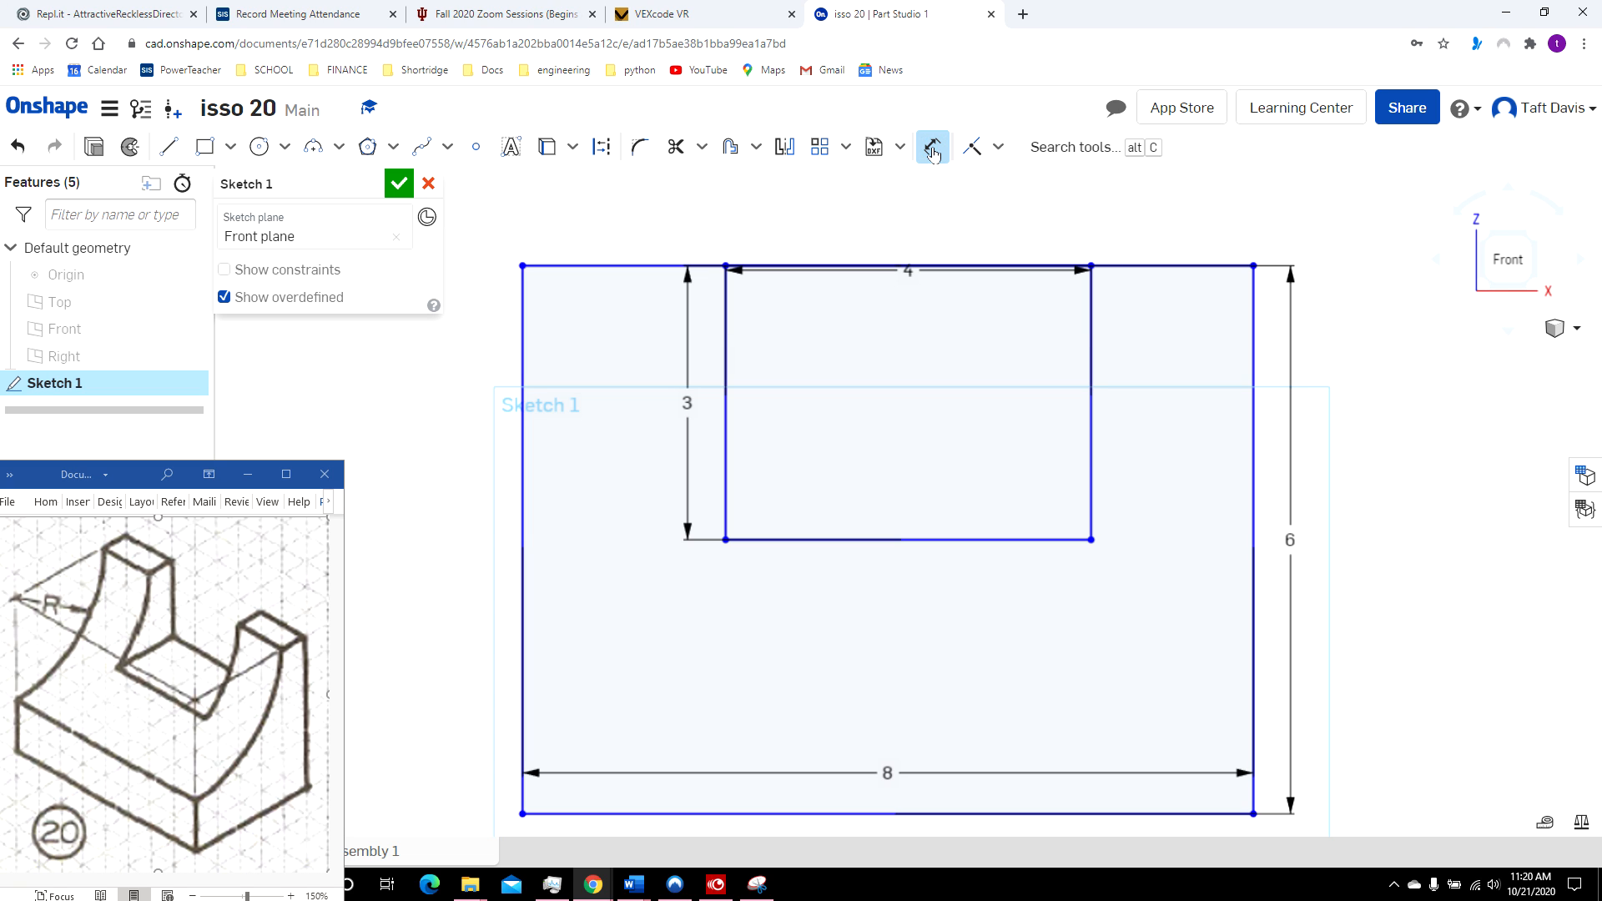
{"action": "left_click", "coordinate": [1097, 348]}
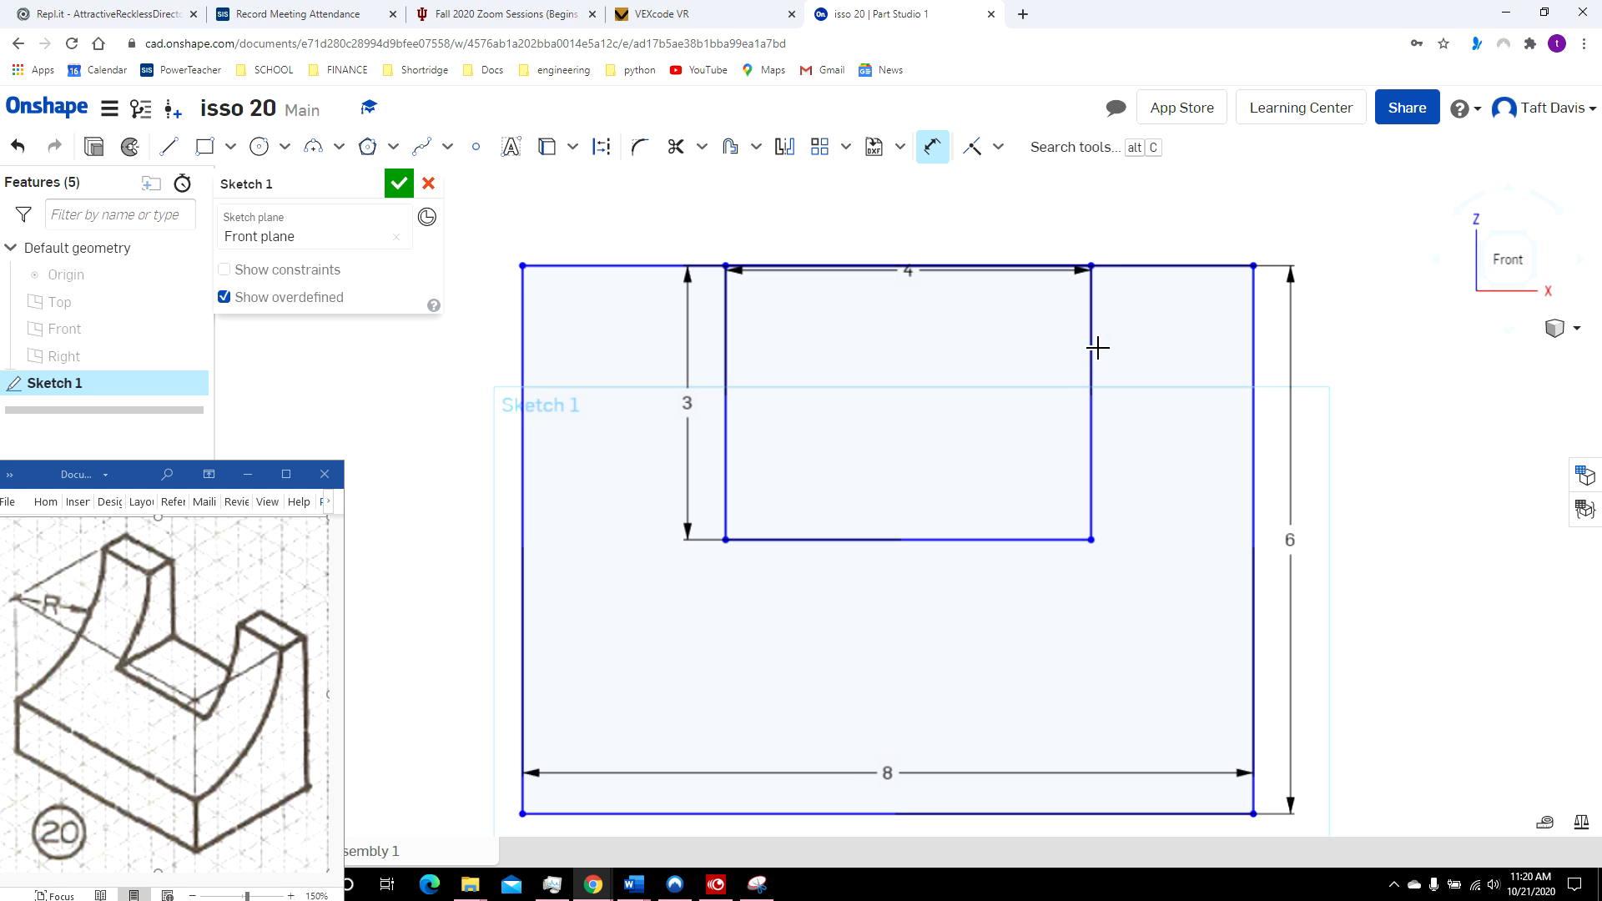
{"action": "left_click", "coordinate": [1253, 344]}
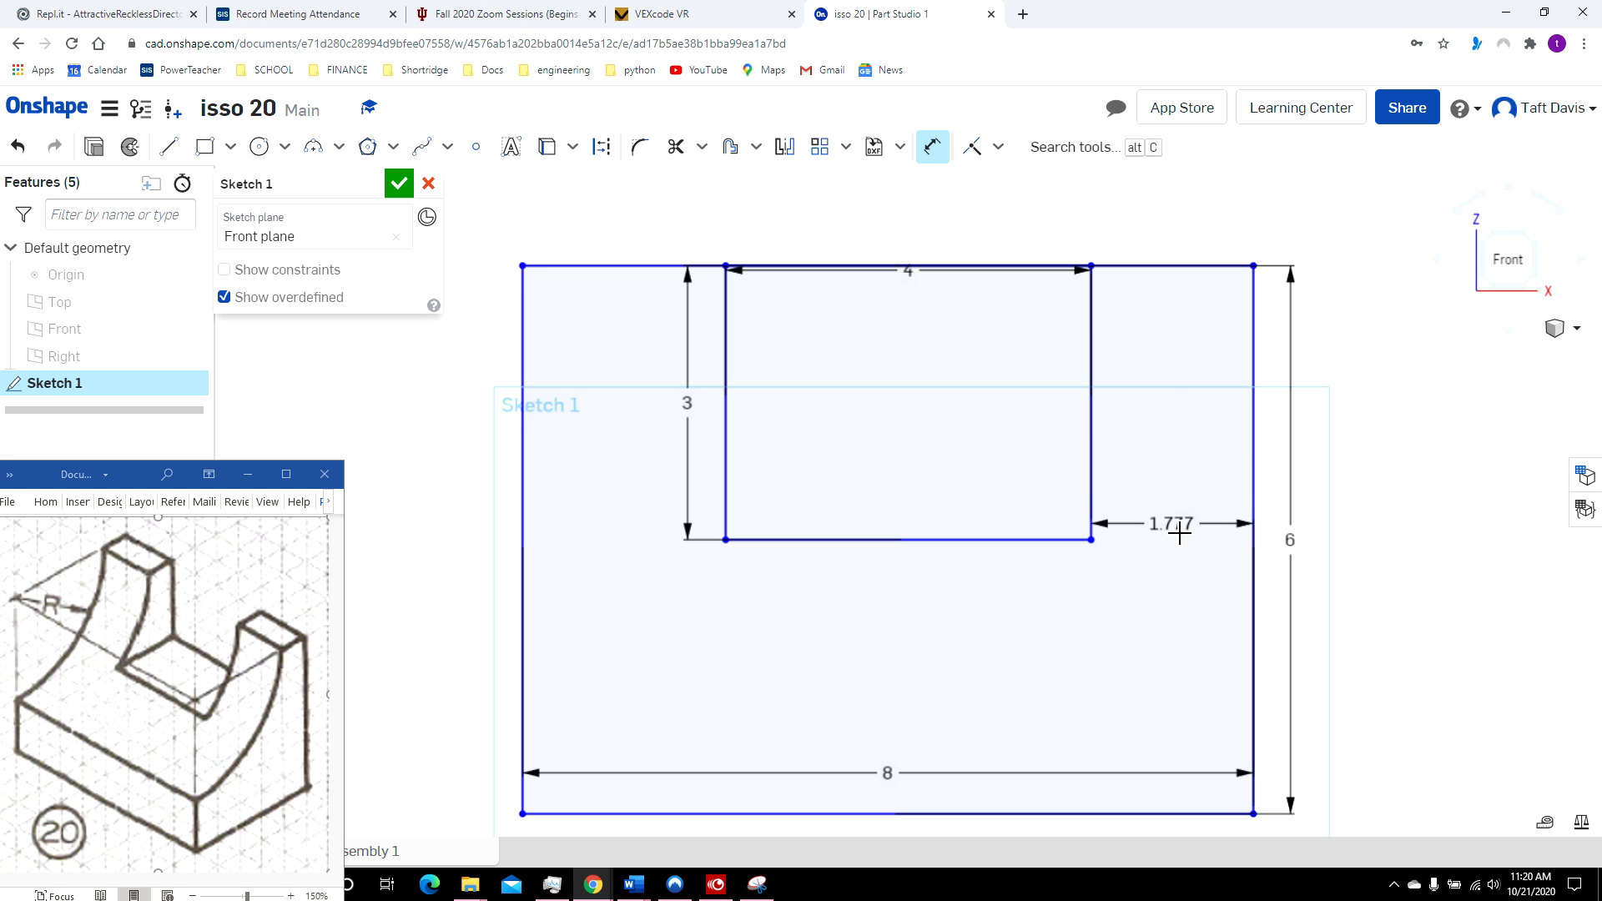
{"action": "left_click", "coordinate": [1173, 542]}
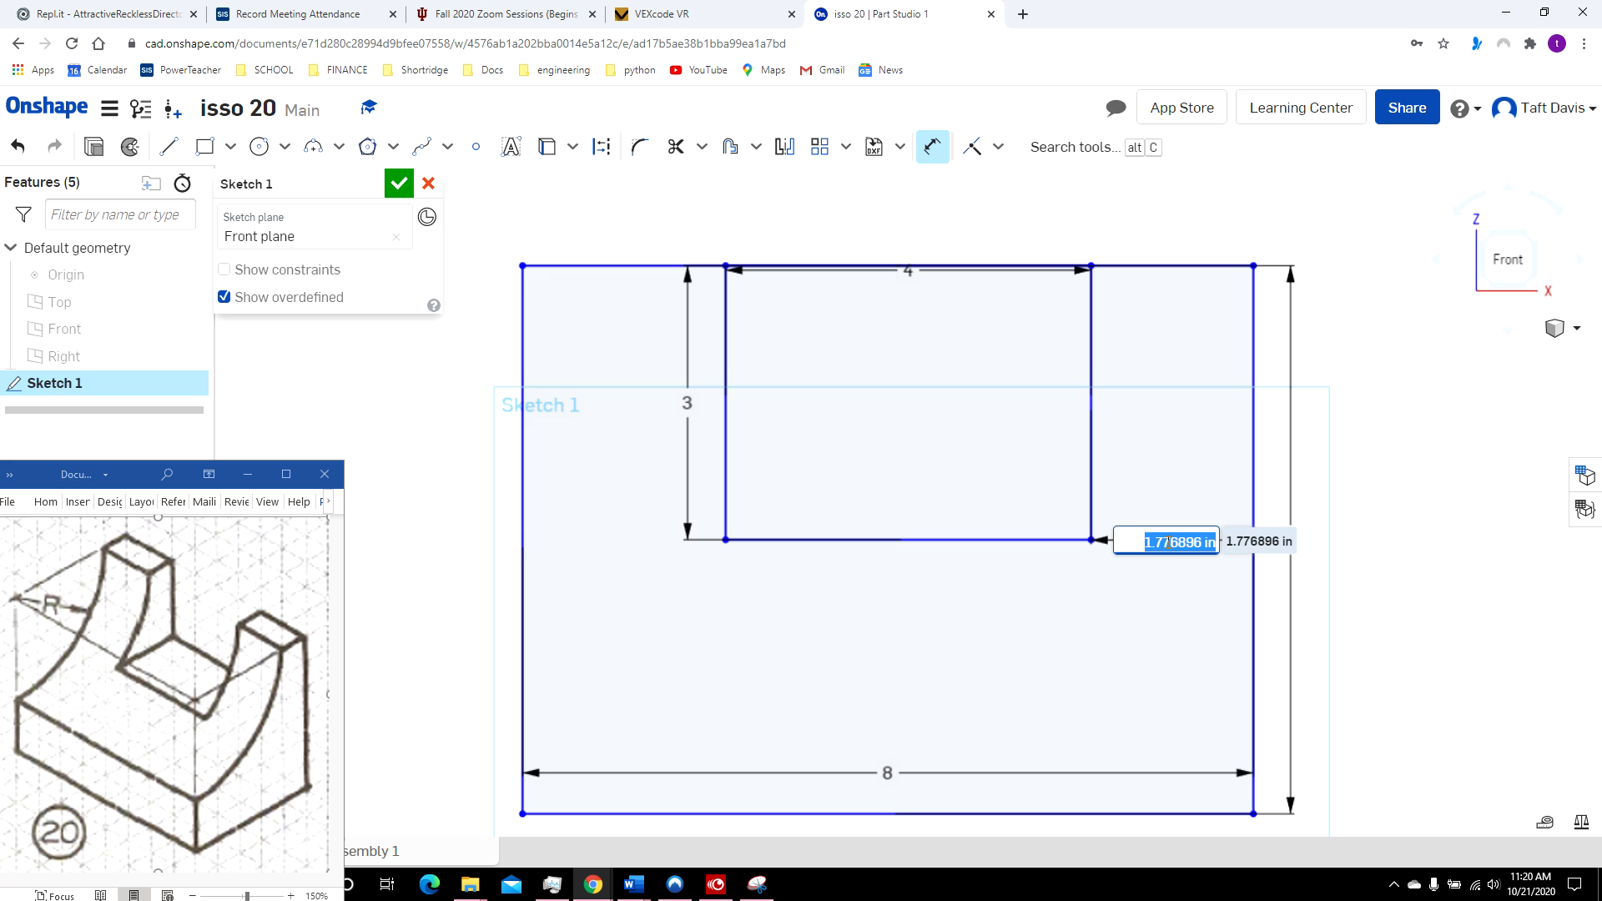
{"action": "type", "text": "2"}
{"action": "key", "text": "Return"}
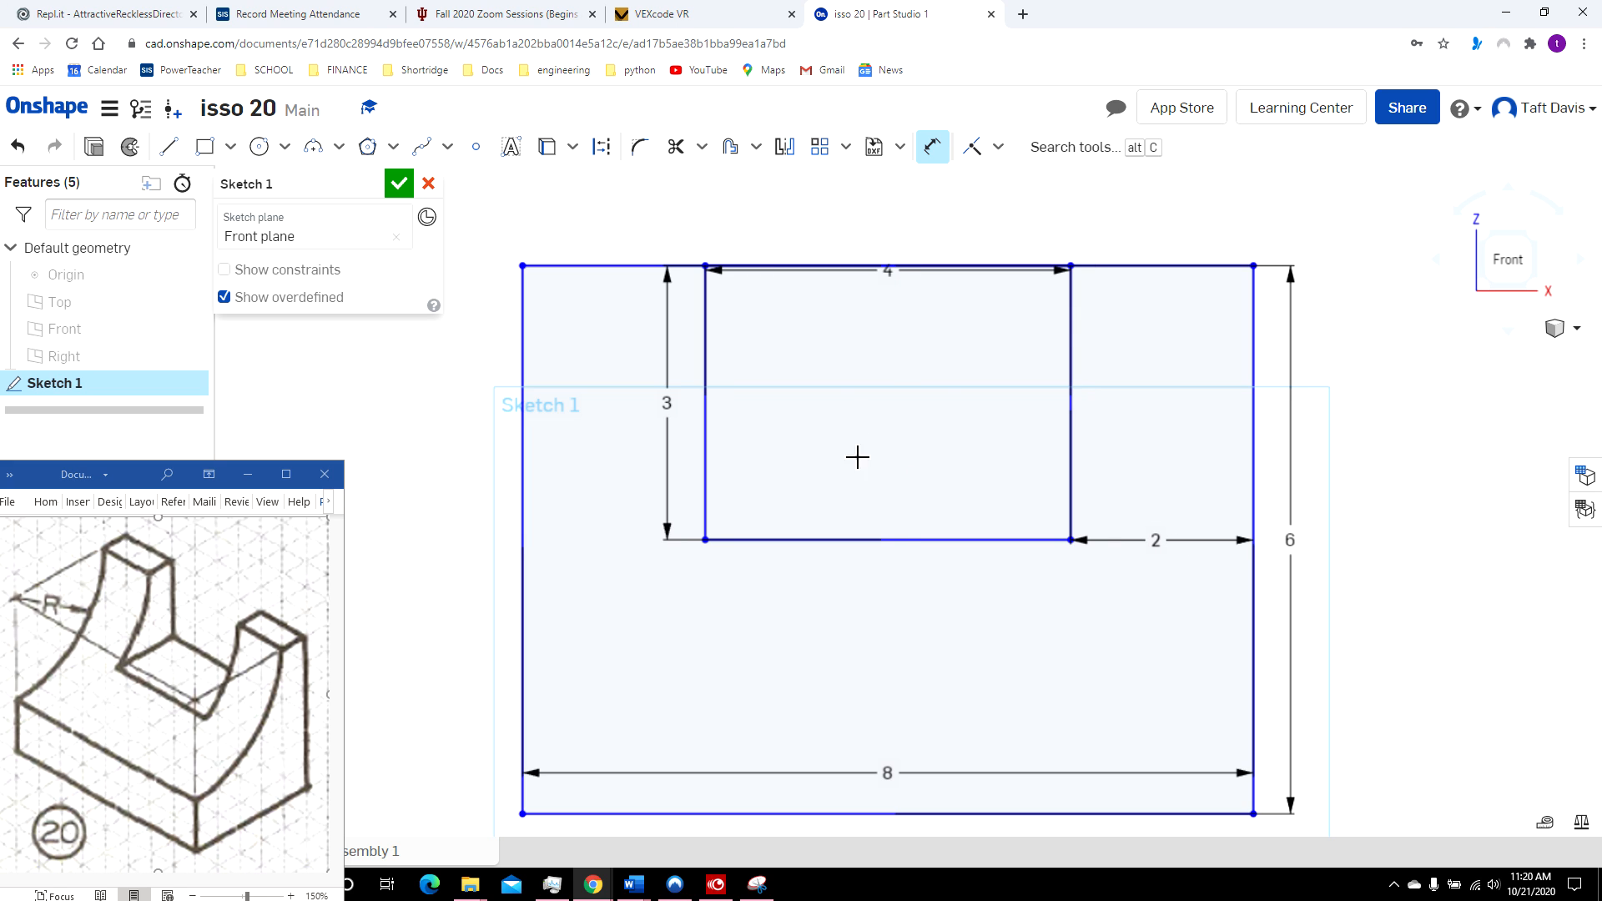
Extrude the U-shaped sketch region as a new solid to a blind depth of 5 in, leaving out the notch.
{"action": "left_click", "coordinate": [1571, 330]}
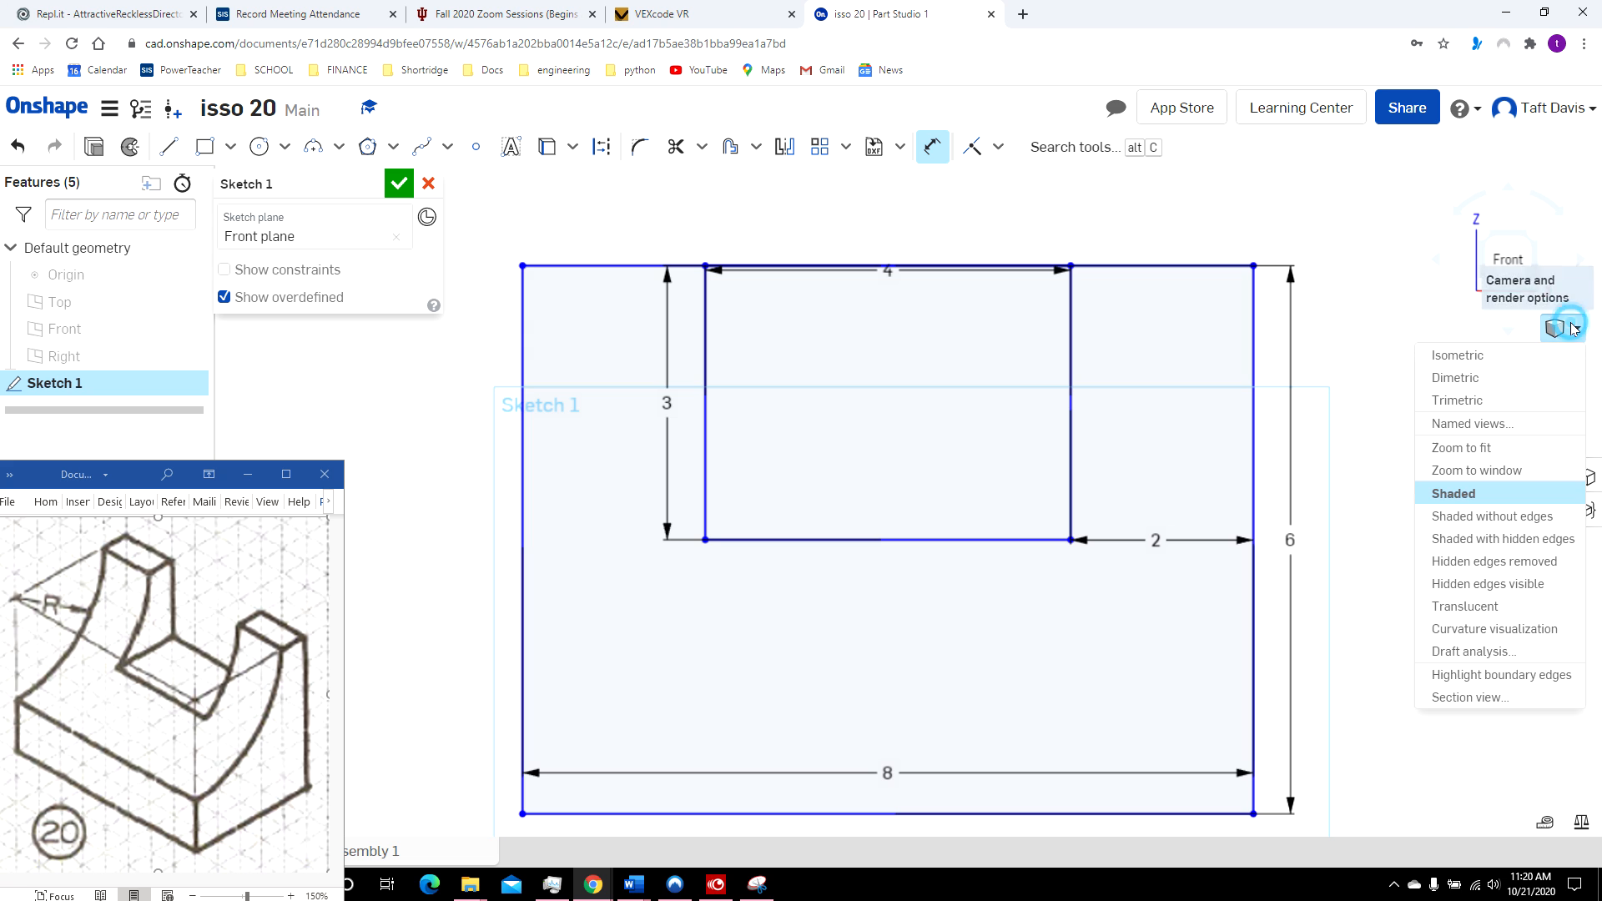
{"action": "left_click", "coordinate": [1457, 355]}
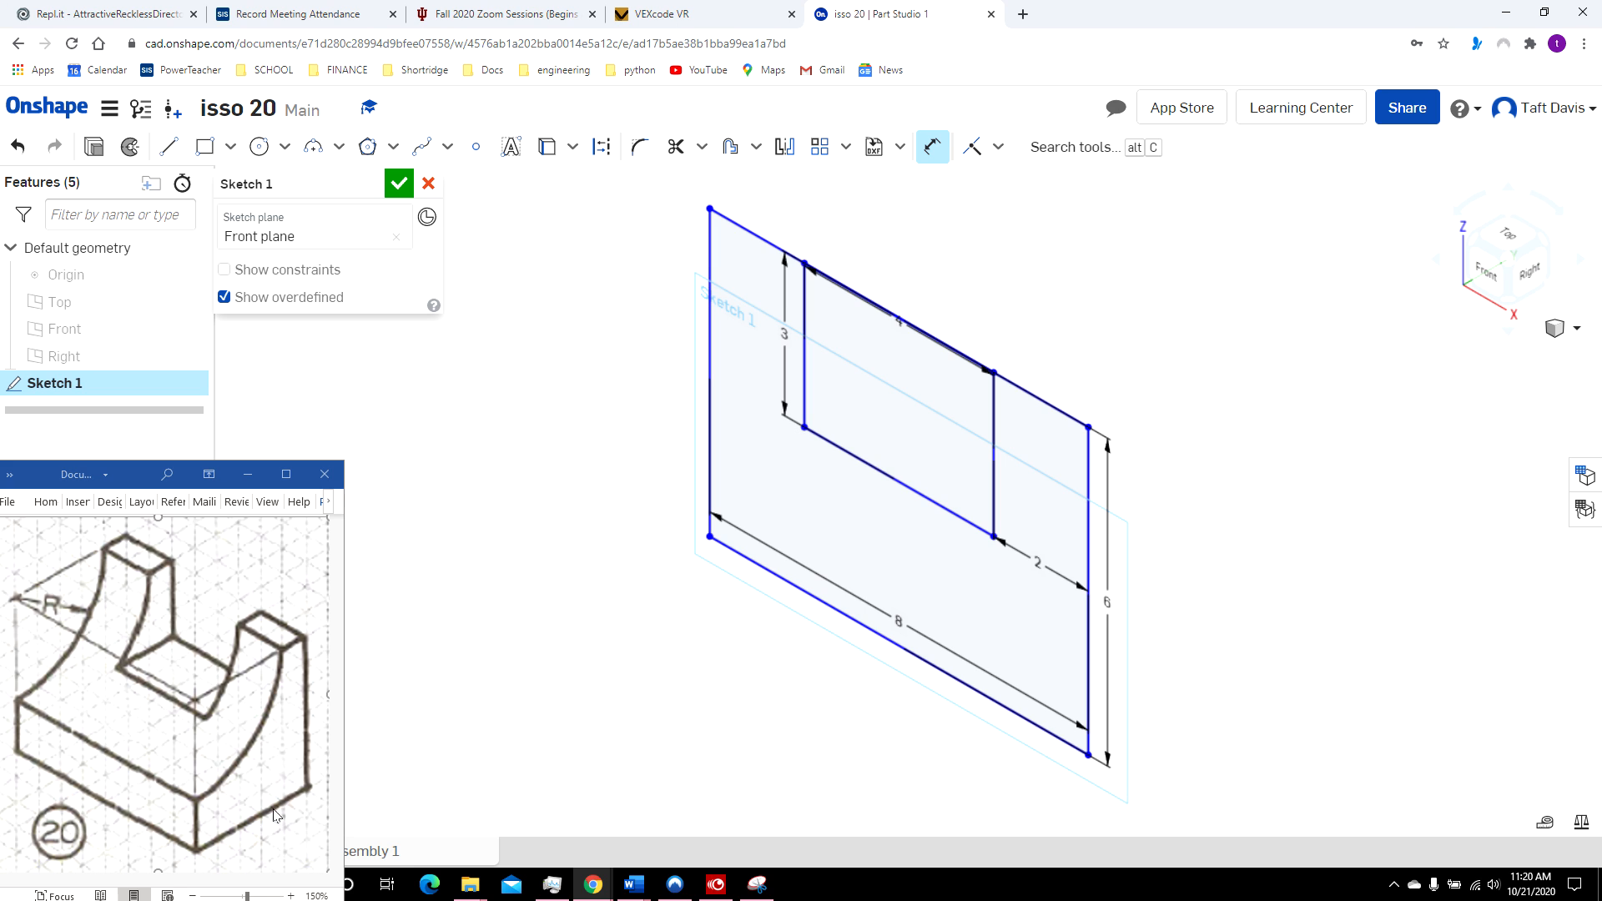
{"action": "left_click", "coordinate": [93, 148]}
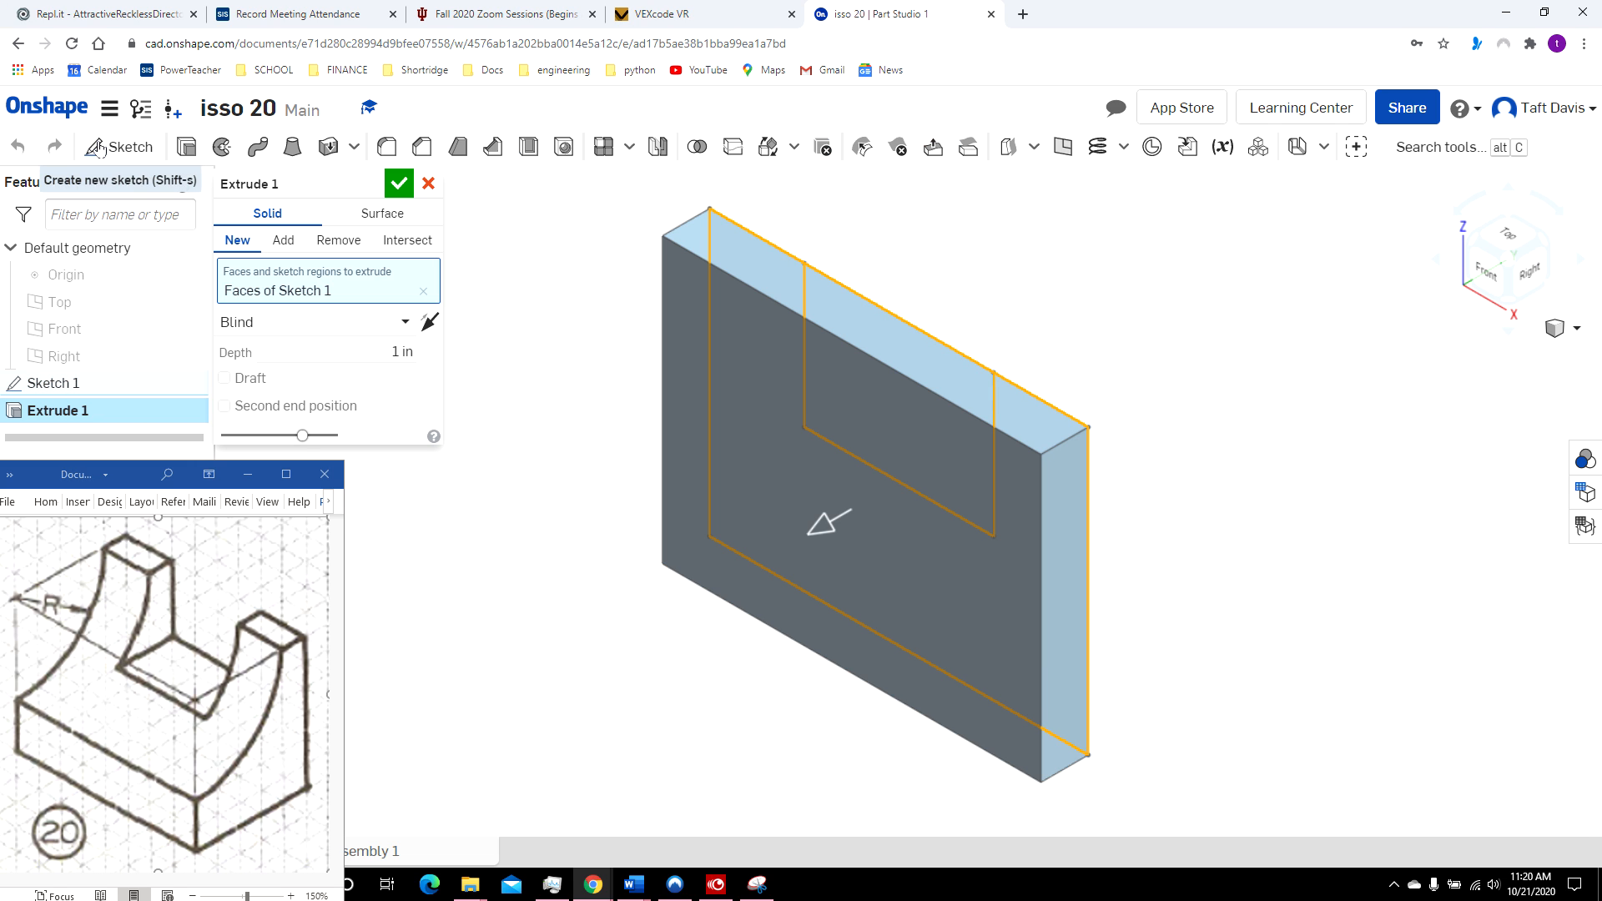
{"action": "left_click", "coordinate": [399, 352]}
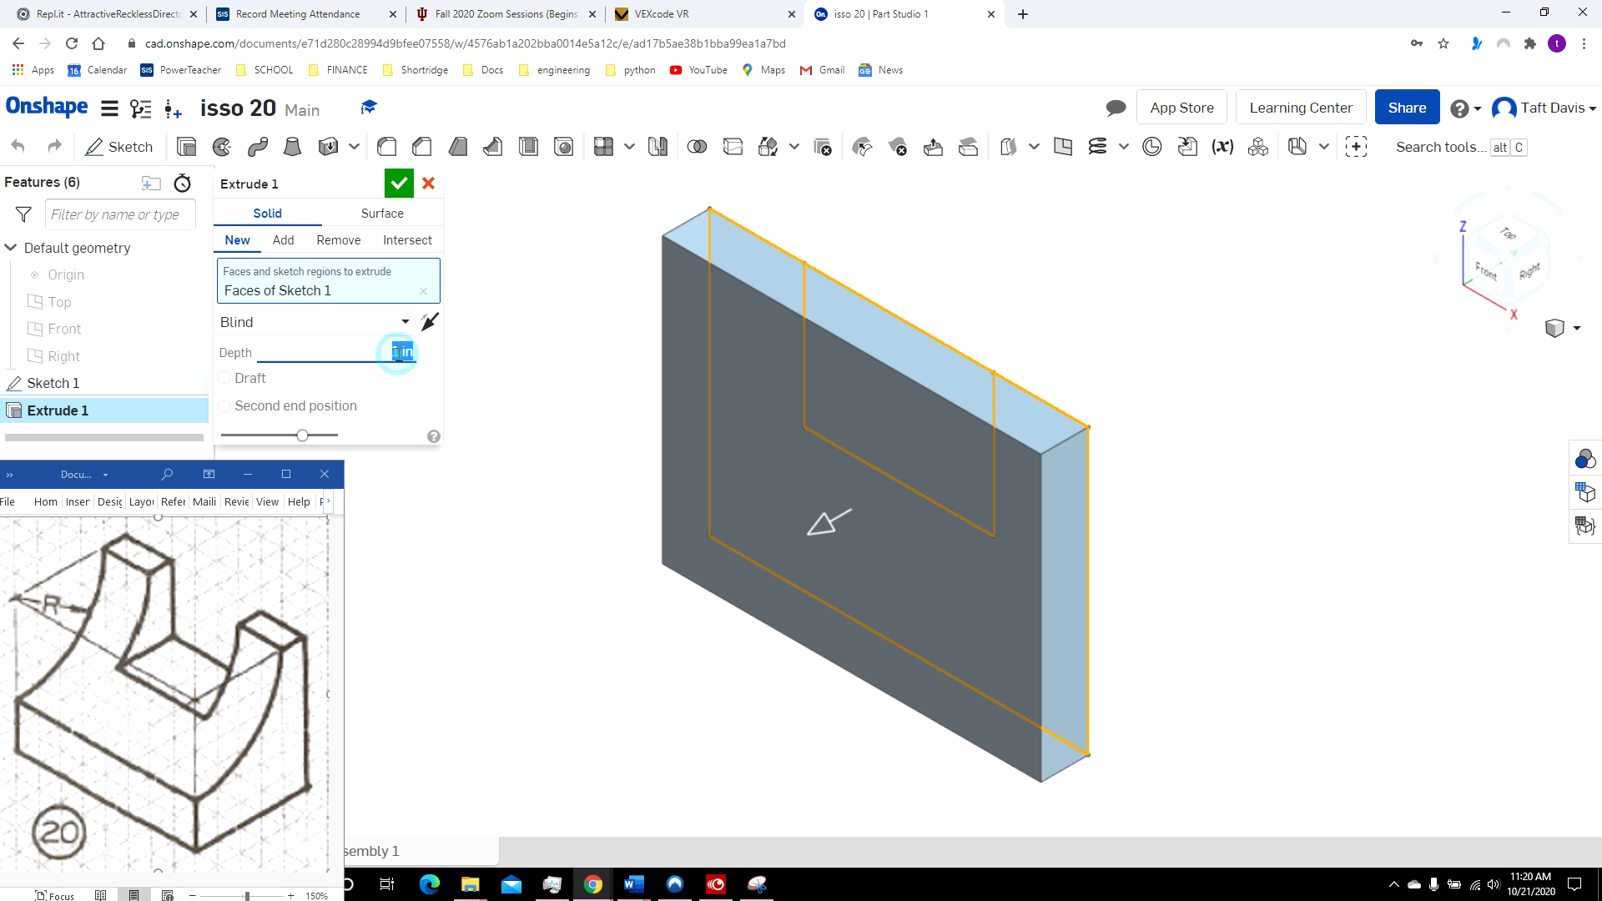
{"action": "type", "text": "5"}
{"action": "left_click", "coordinate": [890, 320]}
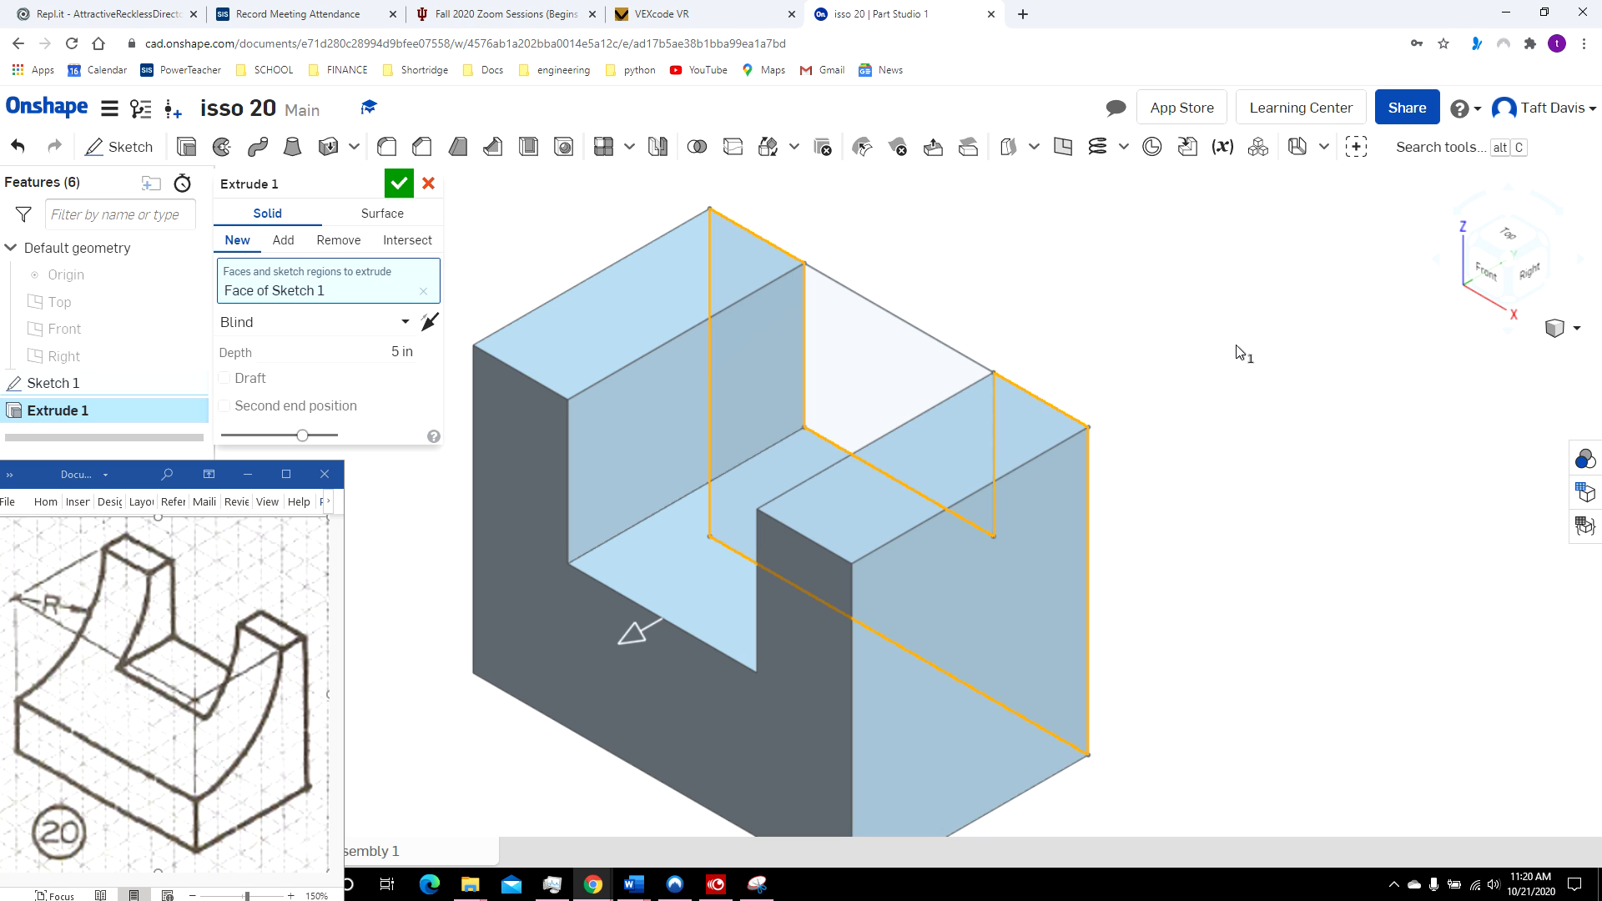
{"action": "left_click", "coordinate": [397, 184]}
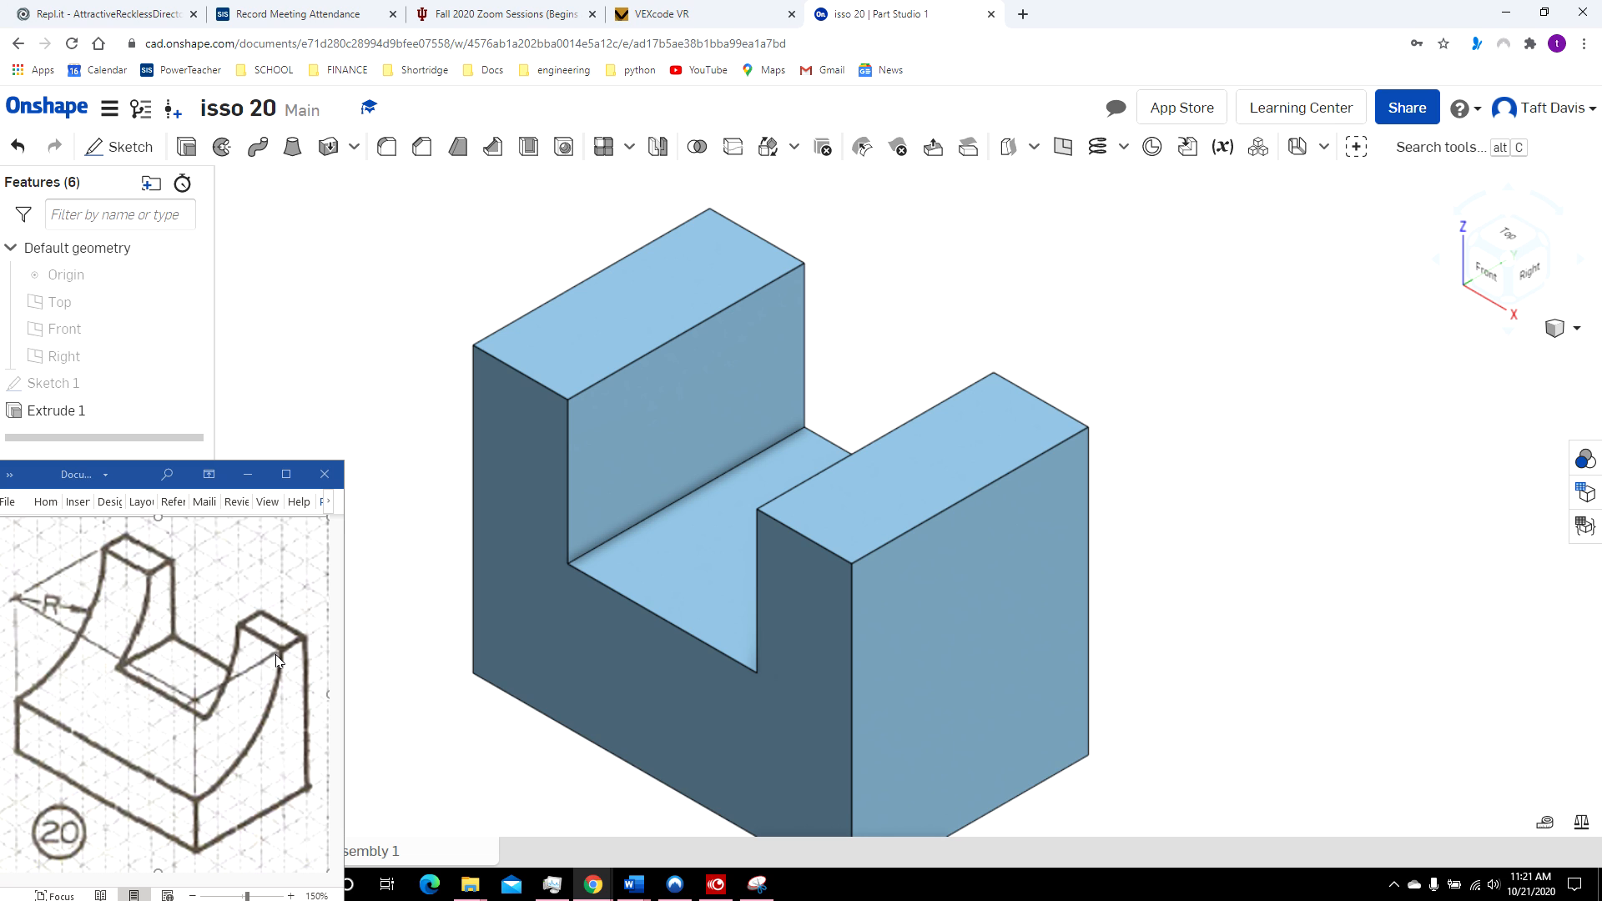
Sketch a circle of 8 in diameter on the block's right face, centred on that face's upper front corner.
{"action": "left_click", "coordinate": [970, 674]}
{"action": "left_click", "coordinate": [130, 148]}
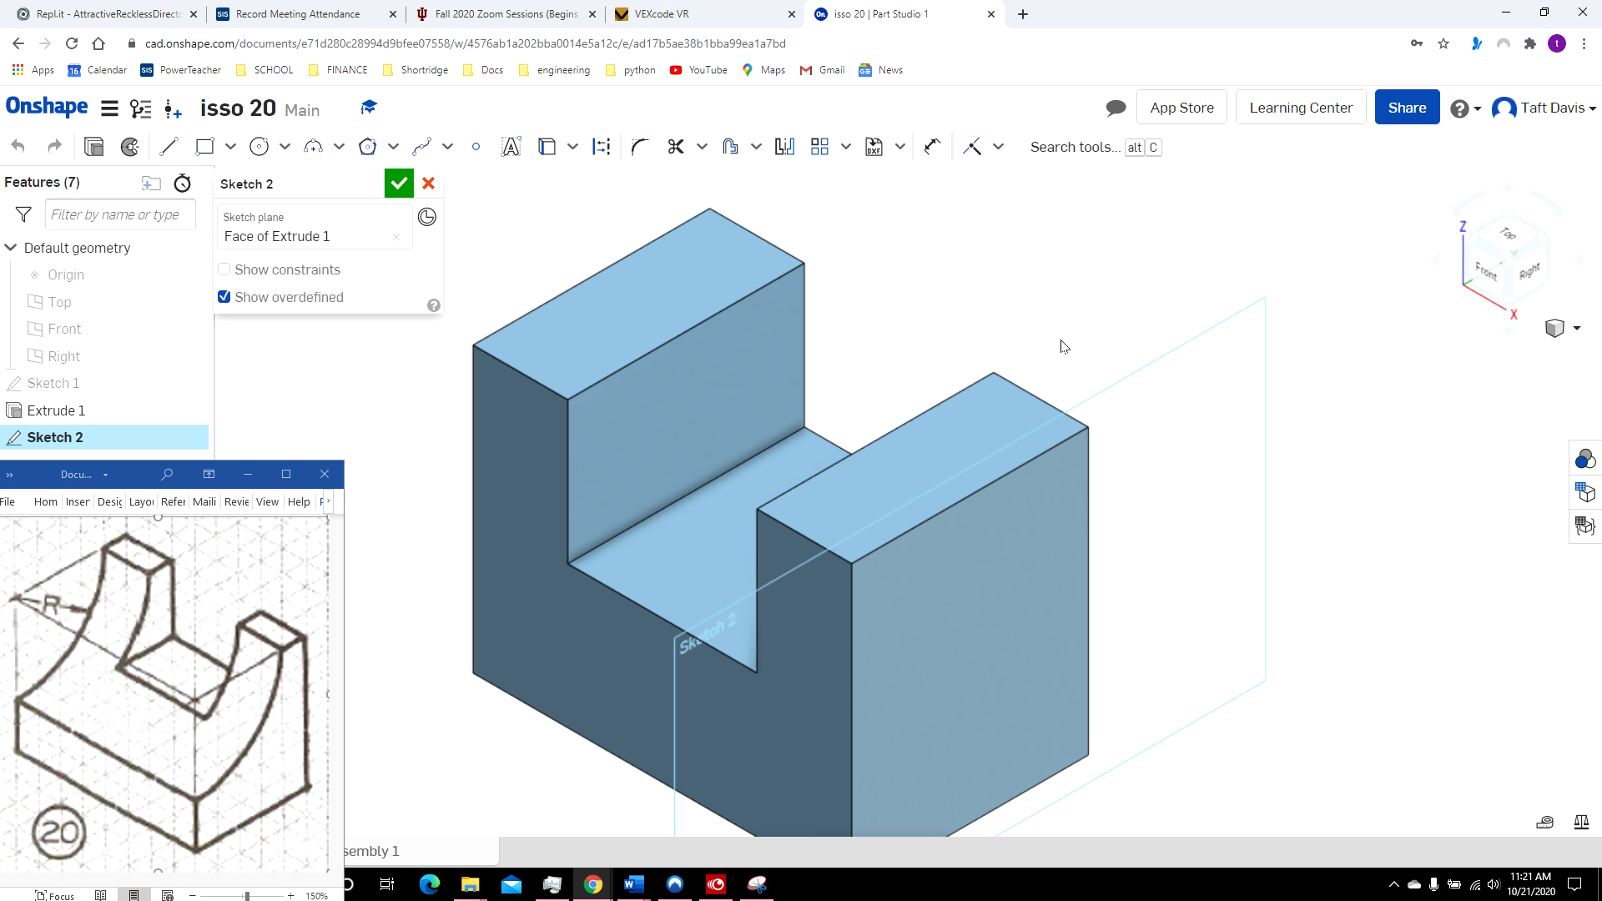
{"action": "left_click", "coordinate": [1523, 284]}
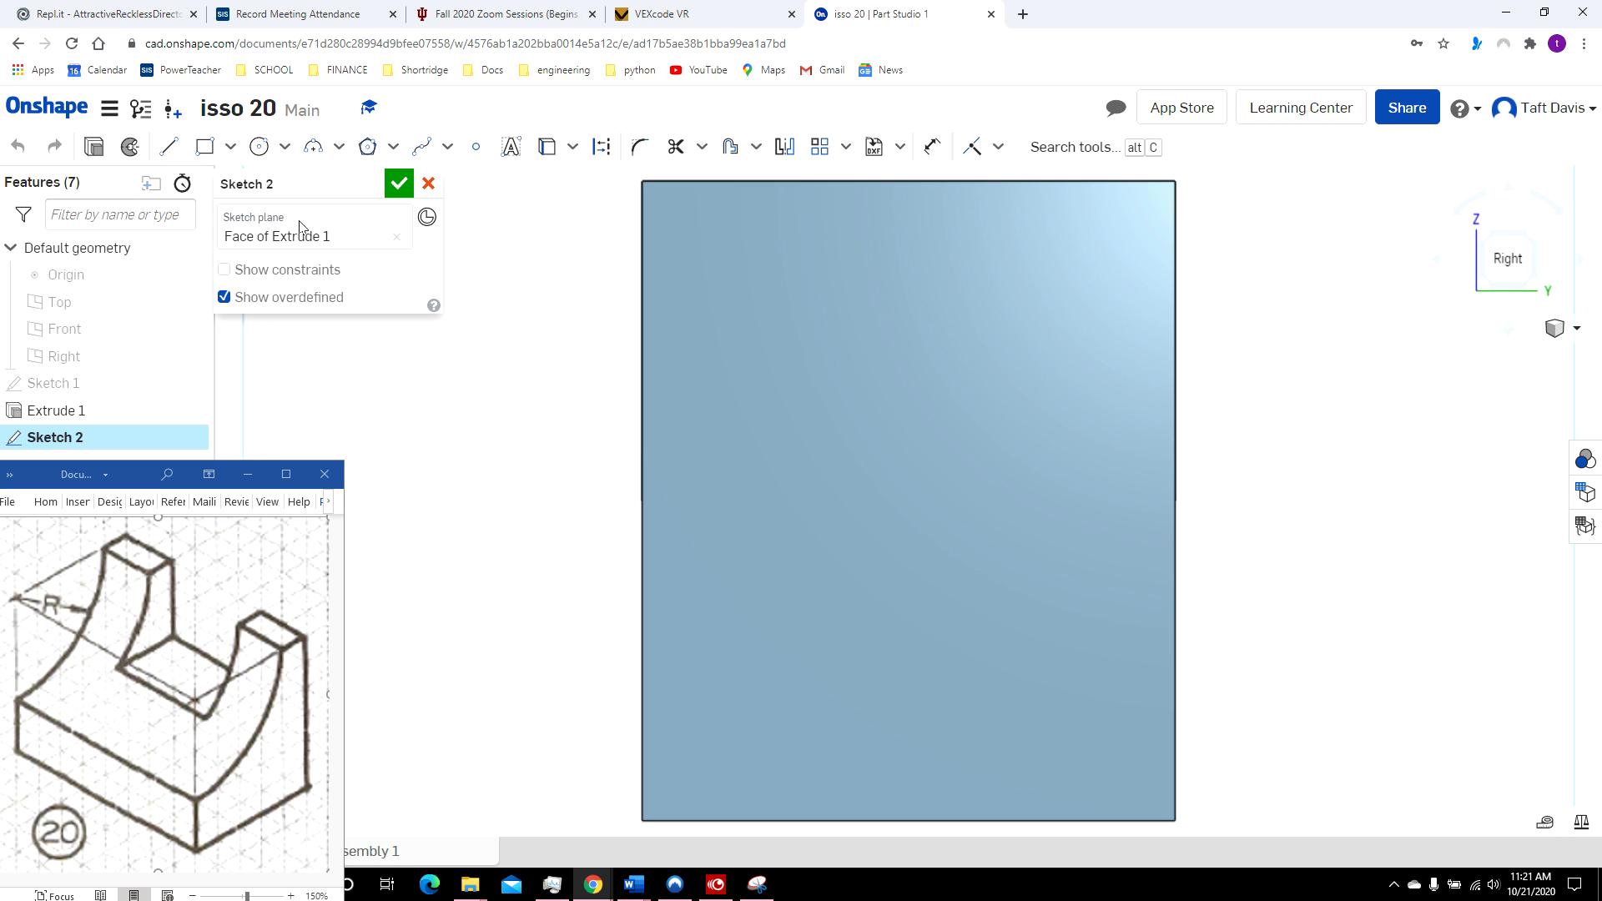
{"action": "left_click", "coordinate": [260, 148]}
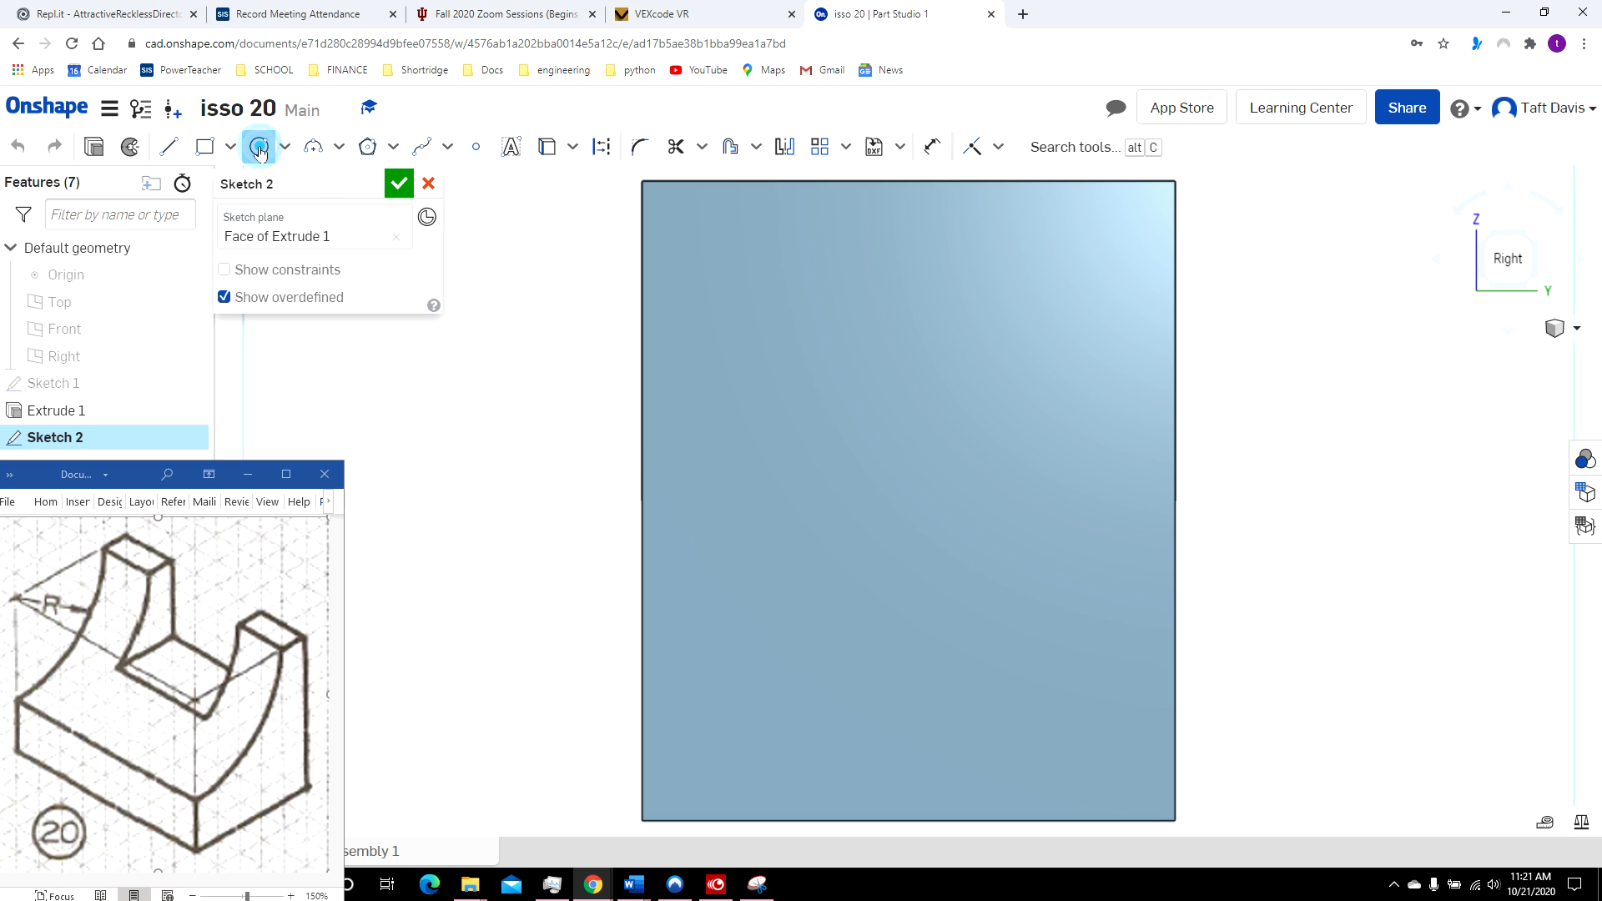
{"action": "left_click", "coordinate": [643, 182]}
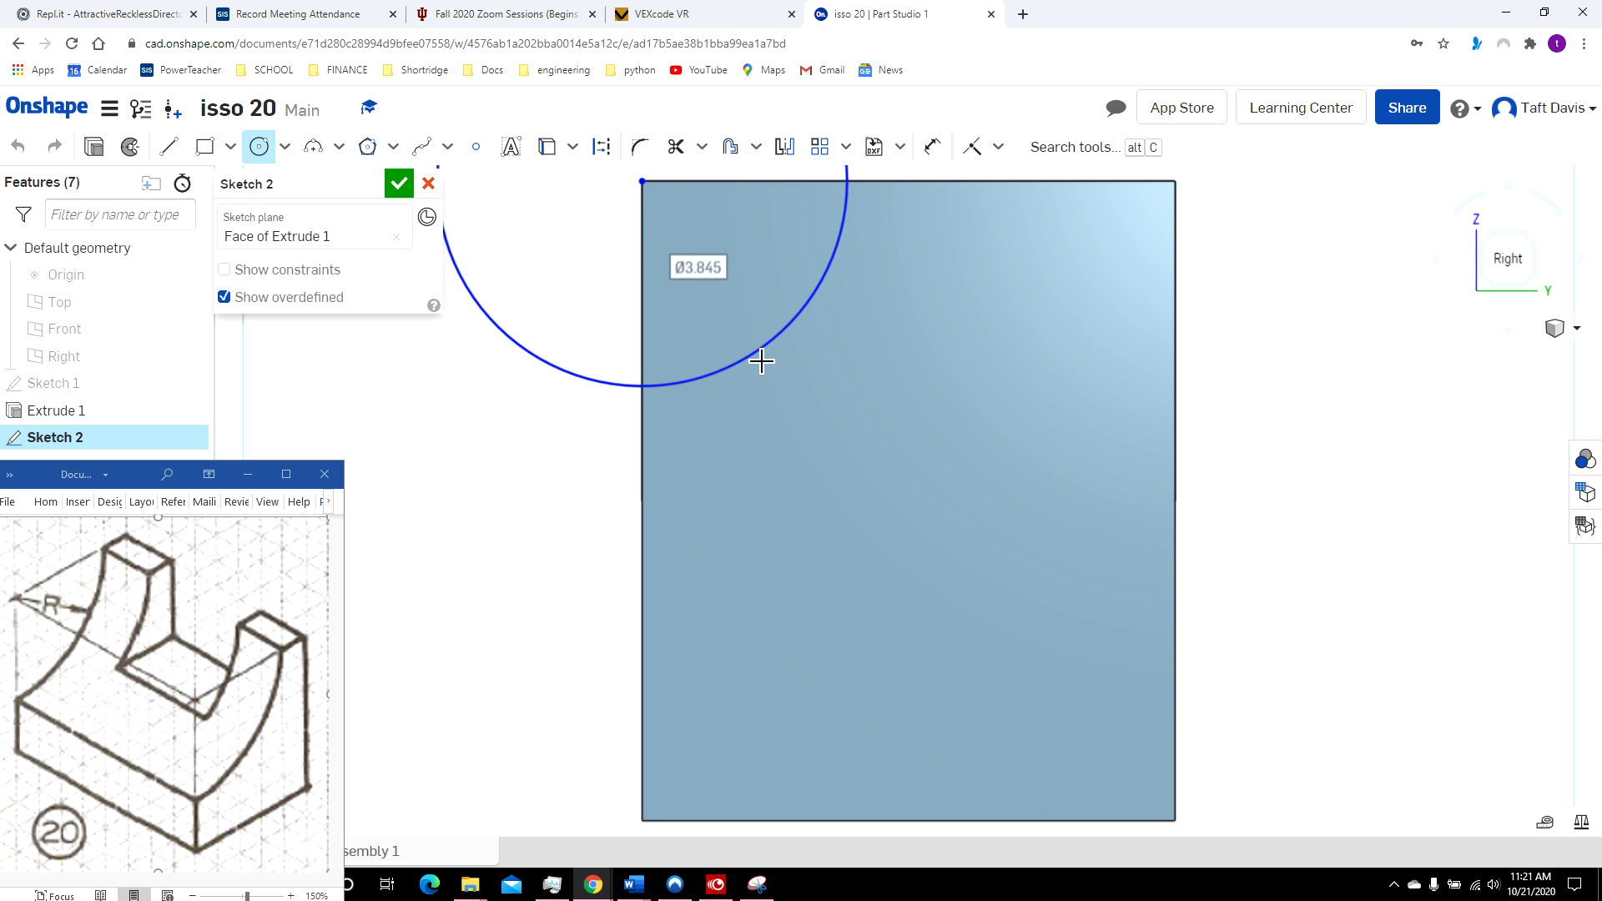
{"action": "left_click", "coordinate": [760, 360]}
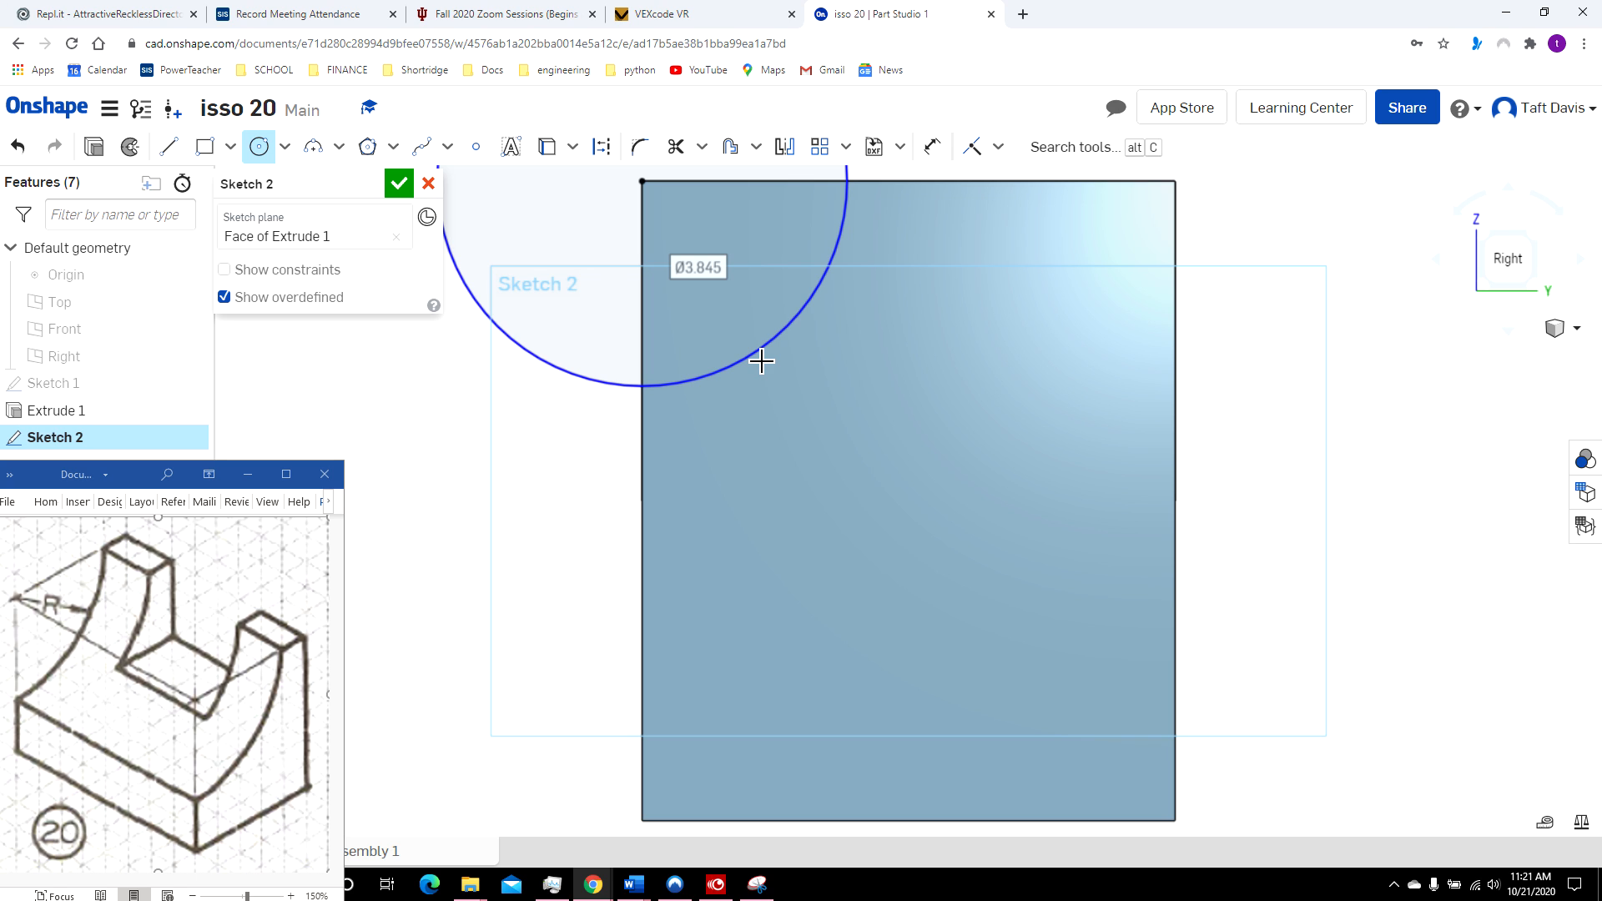
{"action": "double_click", "coordinate": [715, 291]}
{"action": "type", "text": "8"}
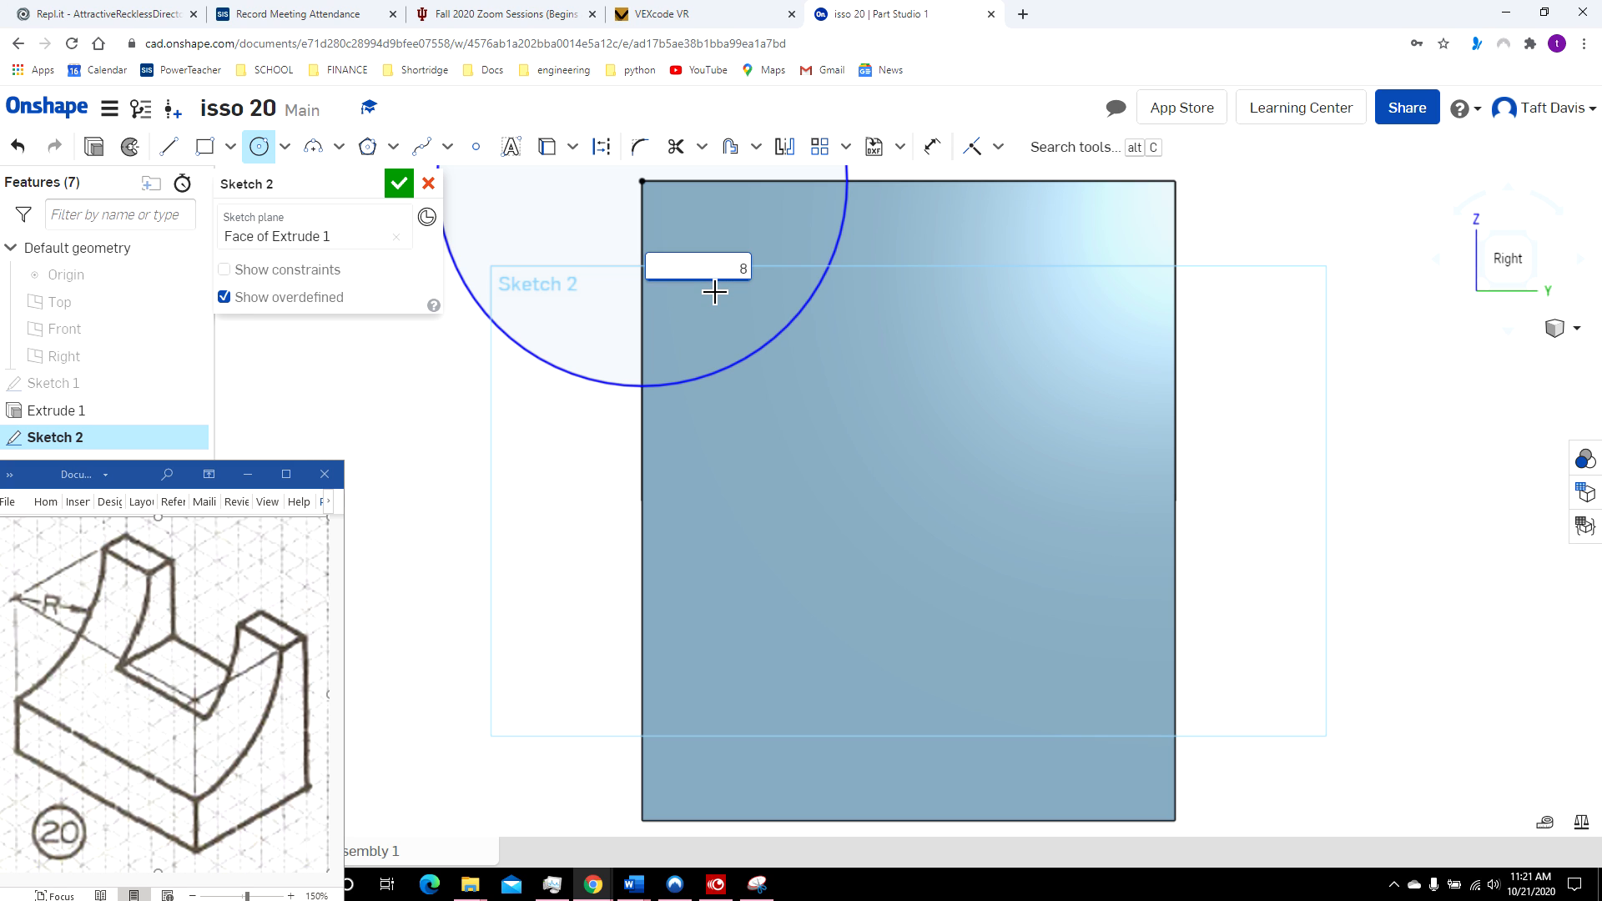
{"action": "key", "text": "Return"}
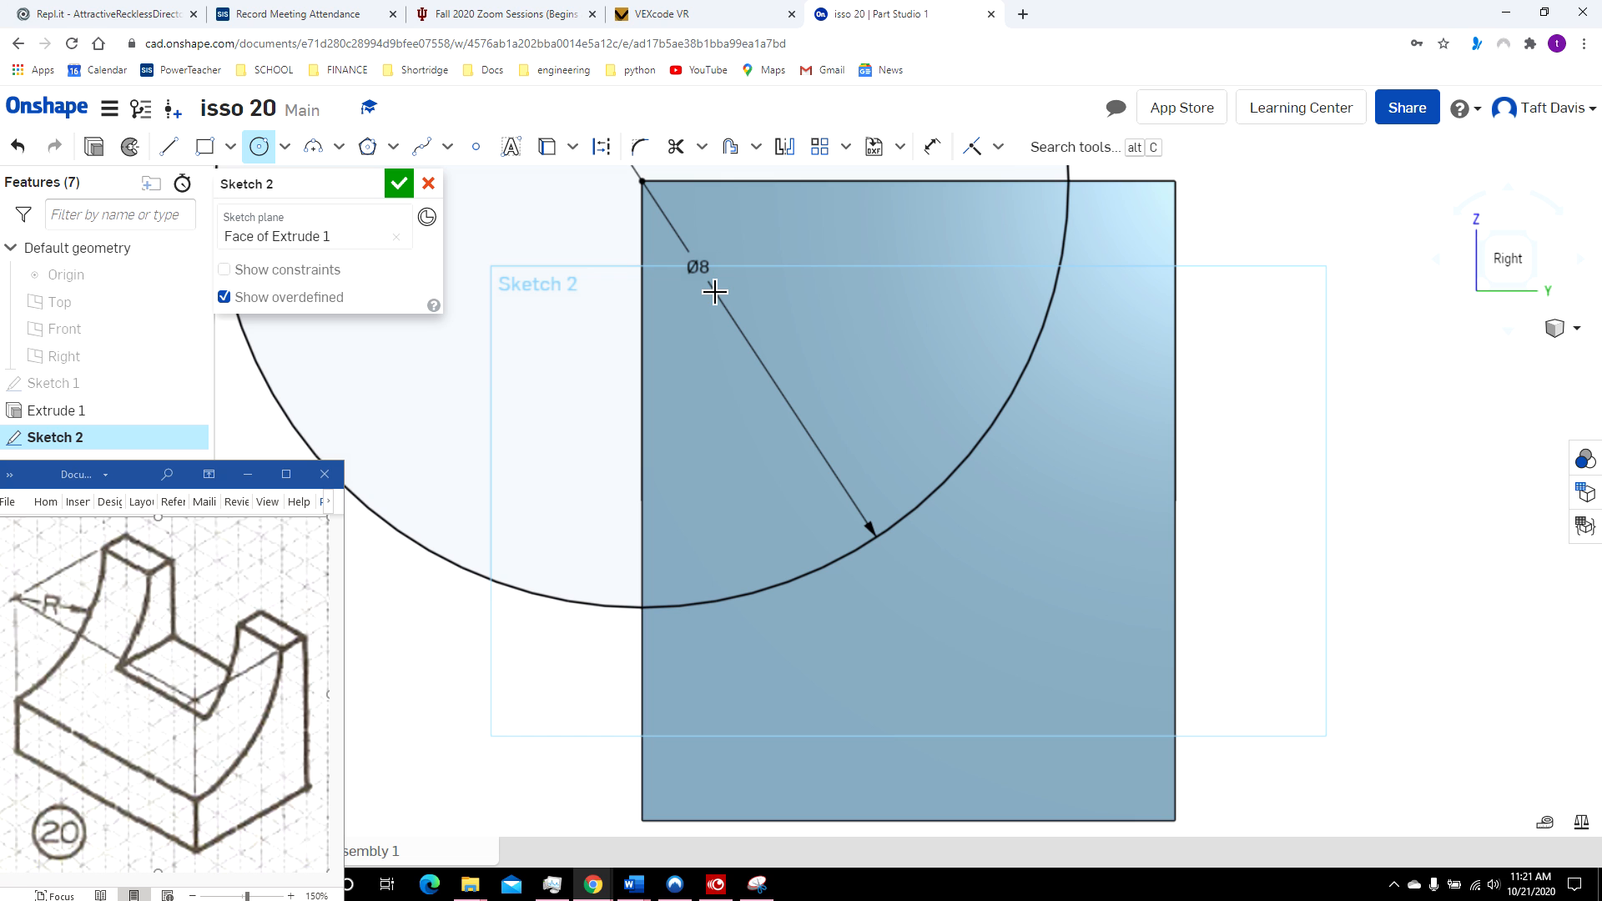
Extrude the circle as a blind removal about 11.79 in deep through both uprights, cutting the concave radius across the block's front.
{"action": "left_click", "coordinate": [1575, 333]}
{"action": "left_click", "coordinate": [1574, 357]}
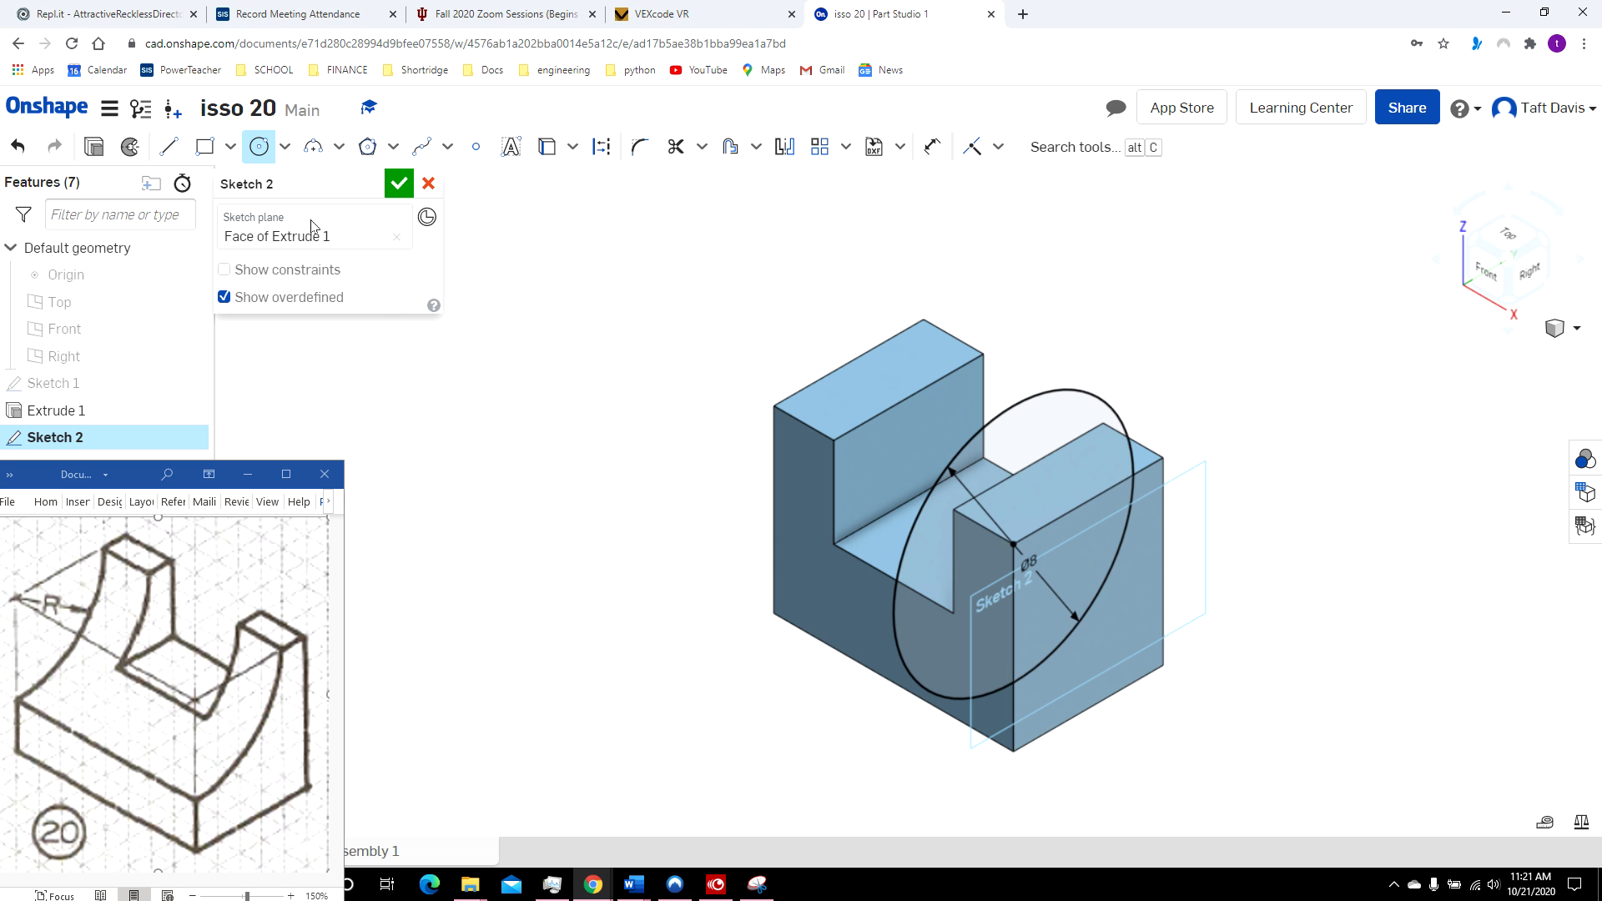
{"action": "left_click", "coordinate": [94, 147]}
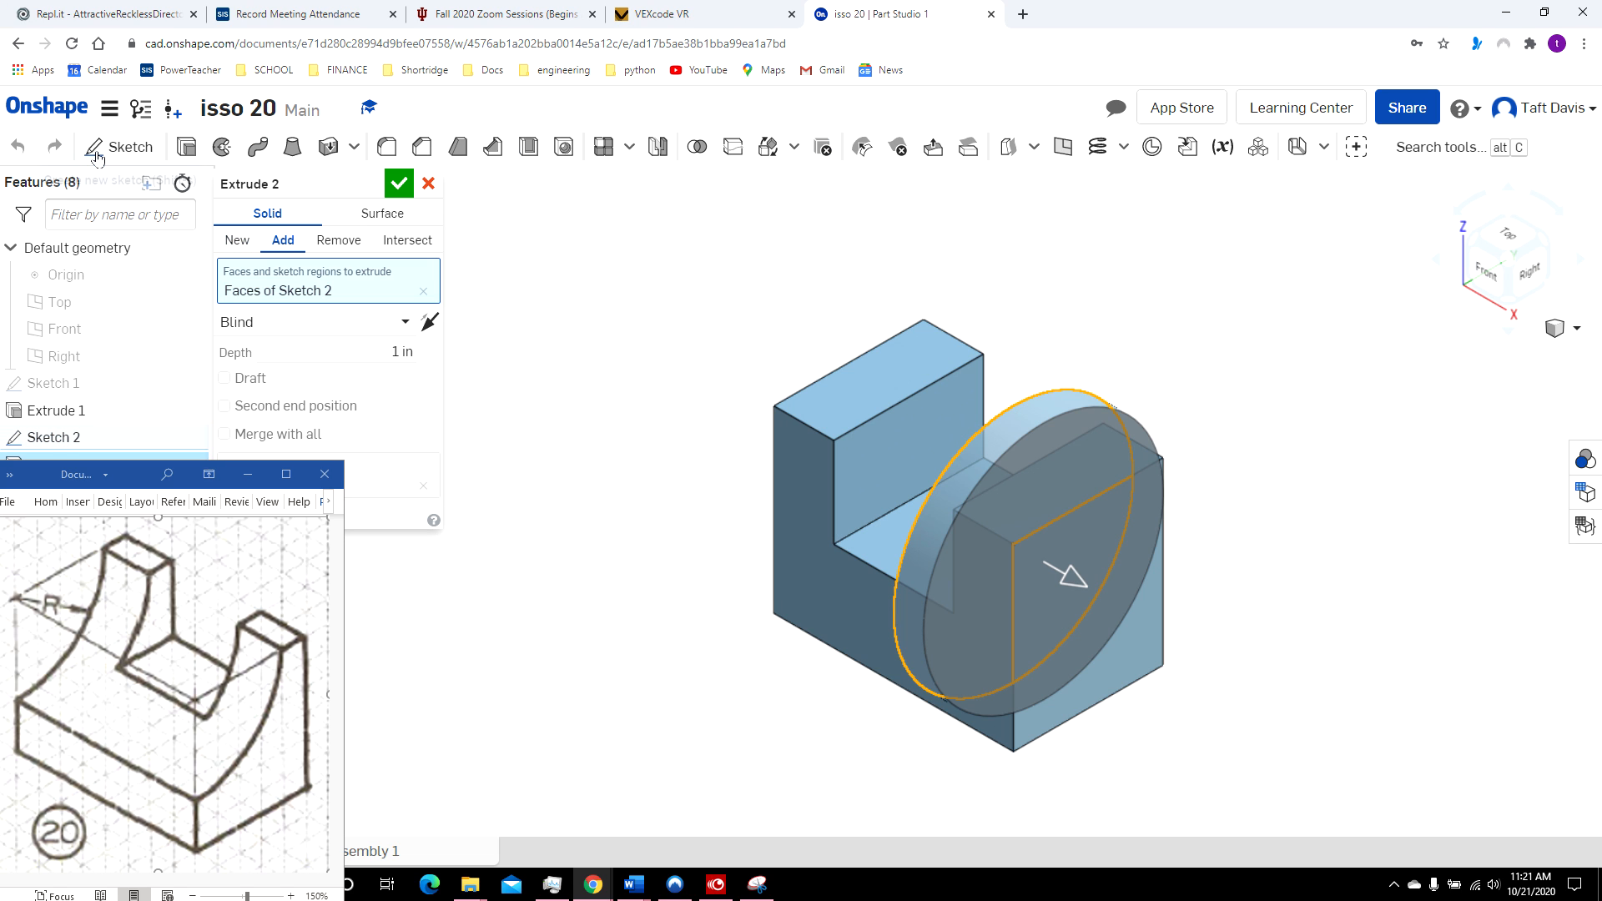
{"action": "left_click", "coordinate": [352, 248]}
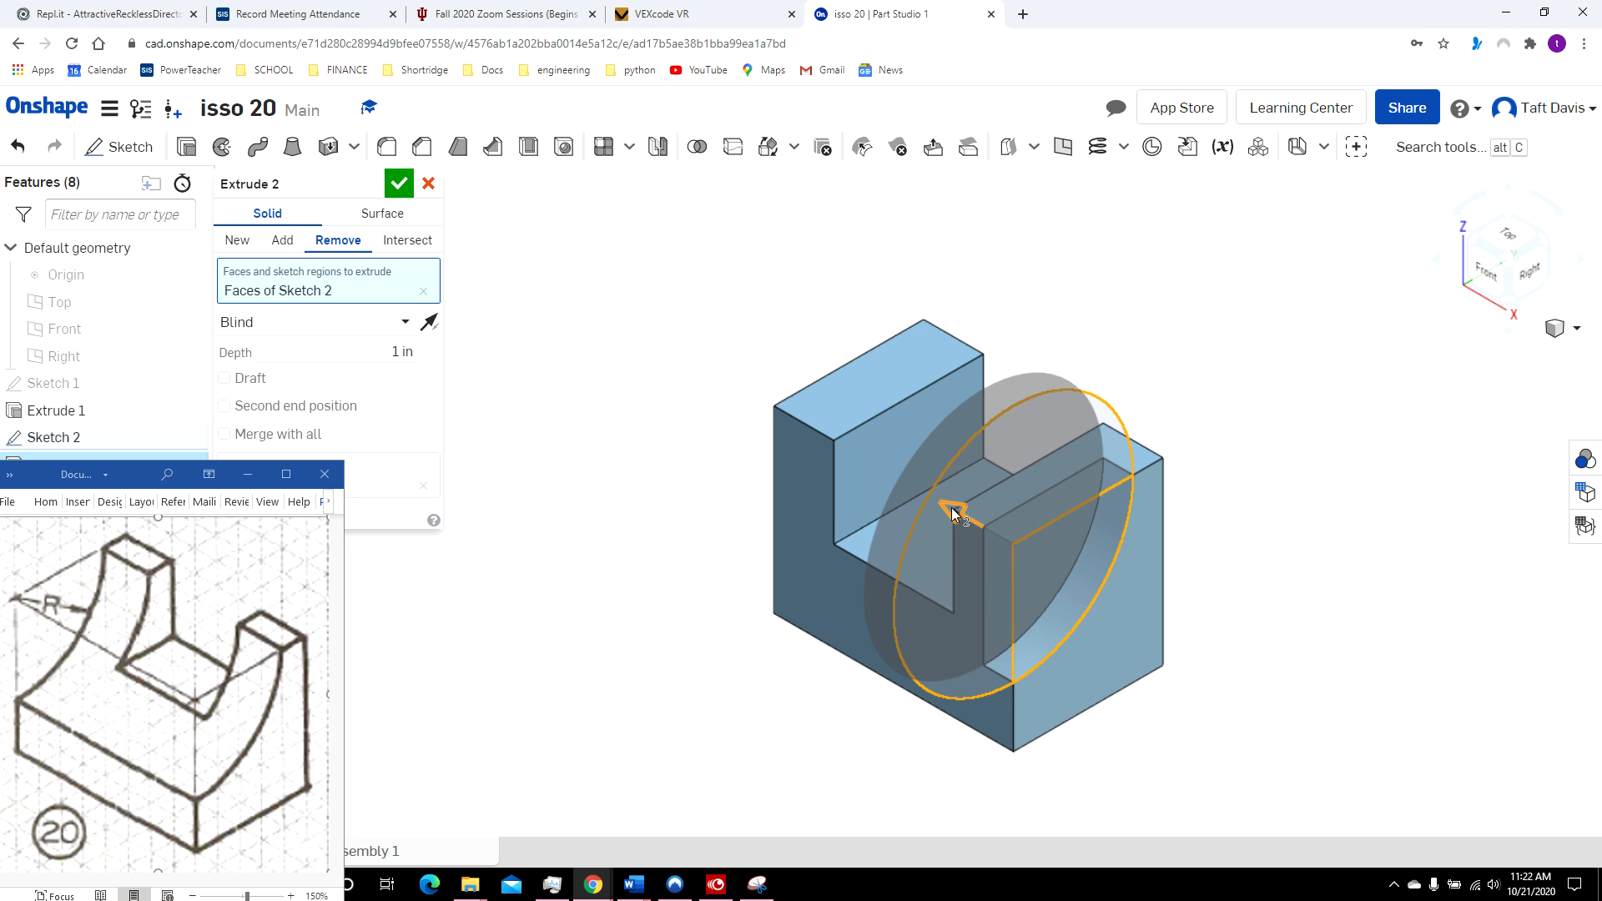
{"action": "left_click_drag", "start_coordinate": [951, 511], "coordinate": [582, 398]}
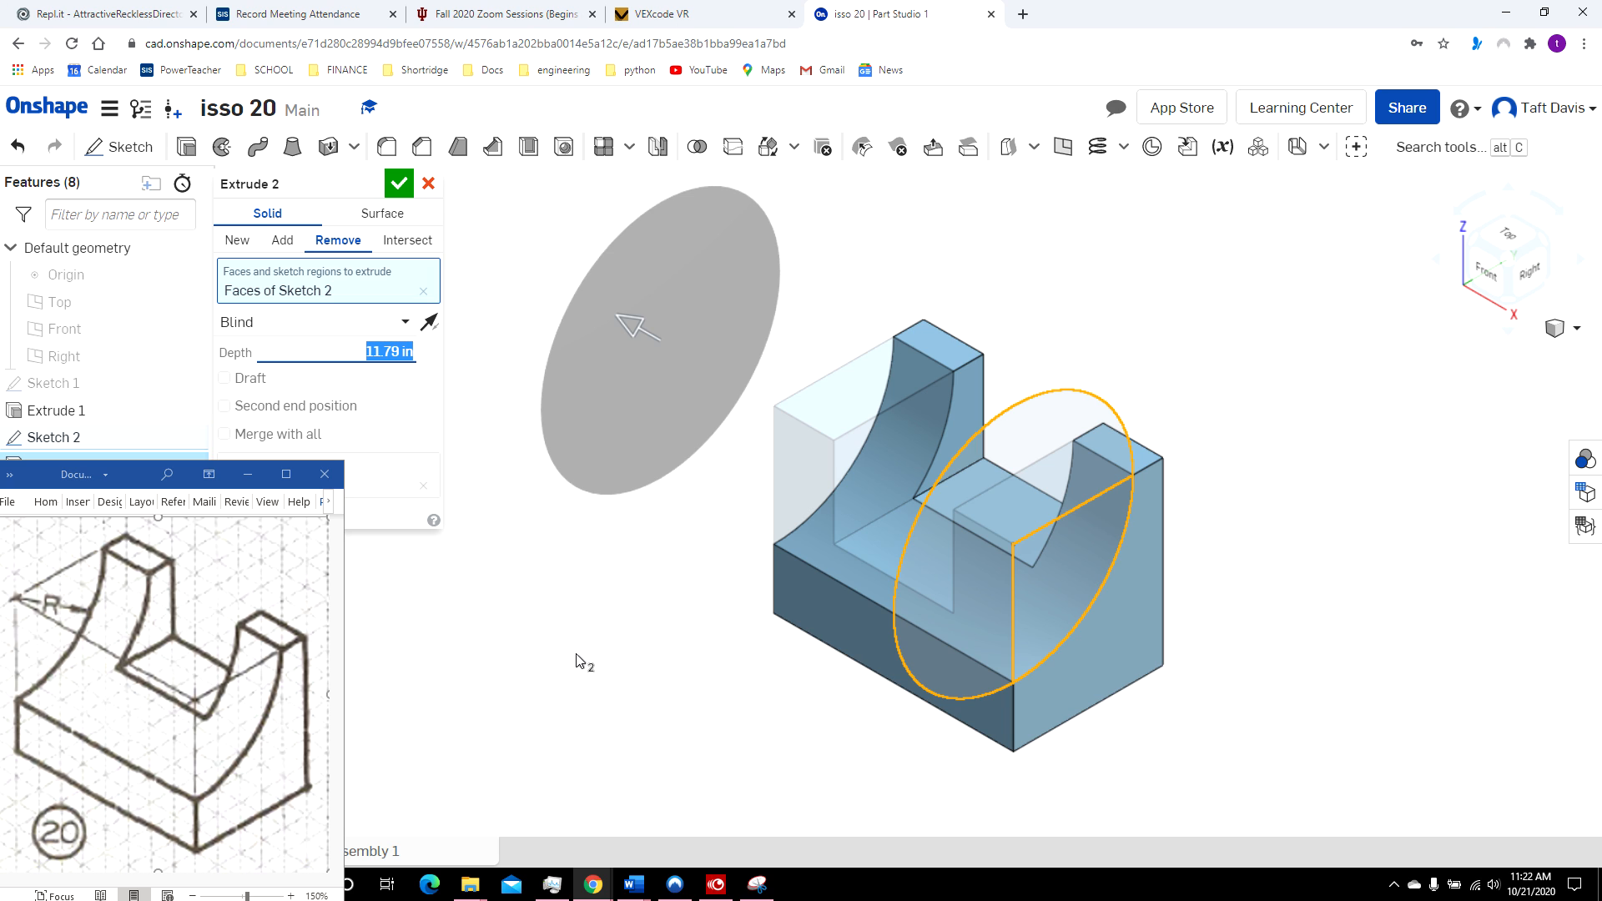
{"action": "left_click", "coordinate": [401, 187]}
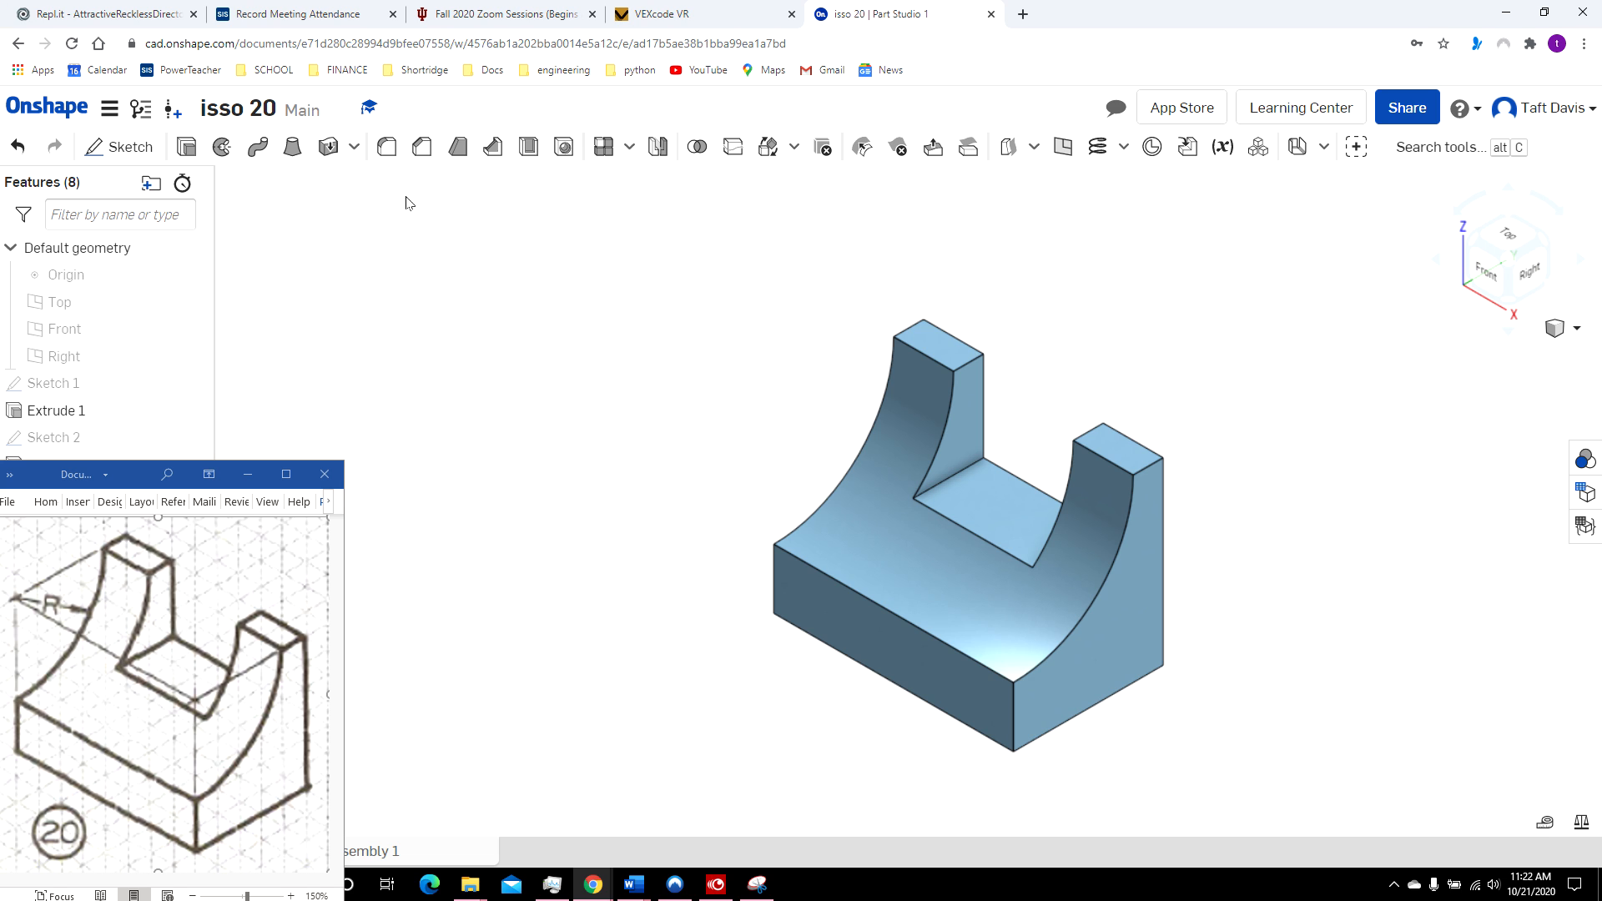
{"action": "left_click", "coordinate": [1575, 328]}
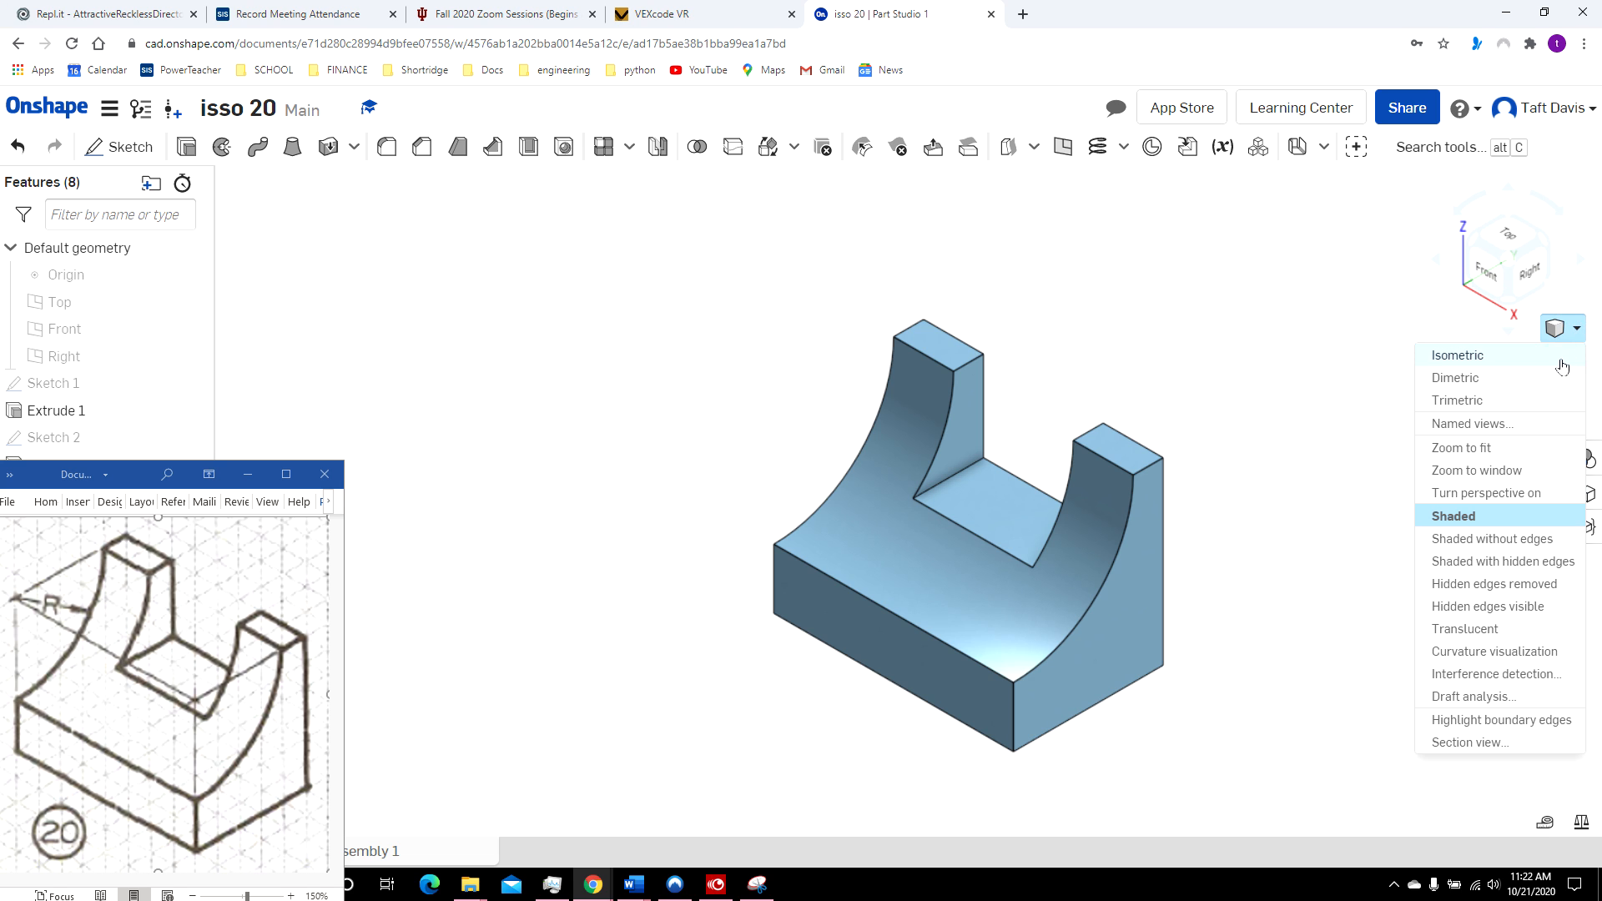
{"action": "left_click", "coordinate": [1562, 367]}
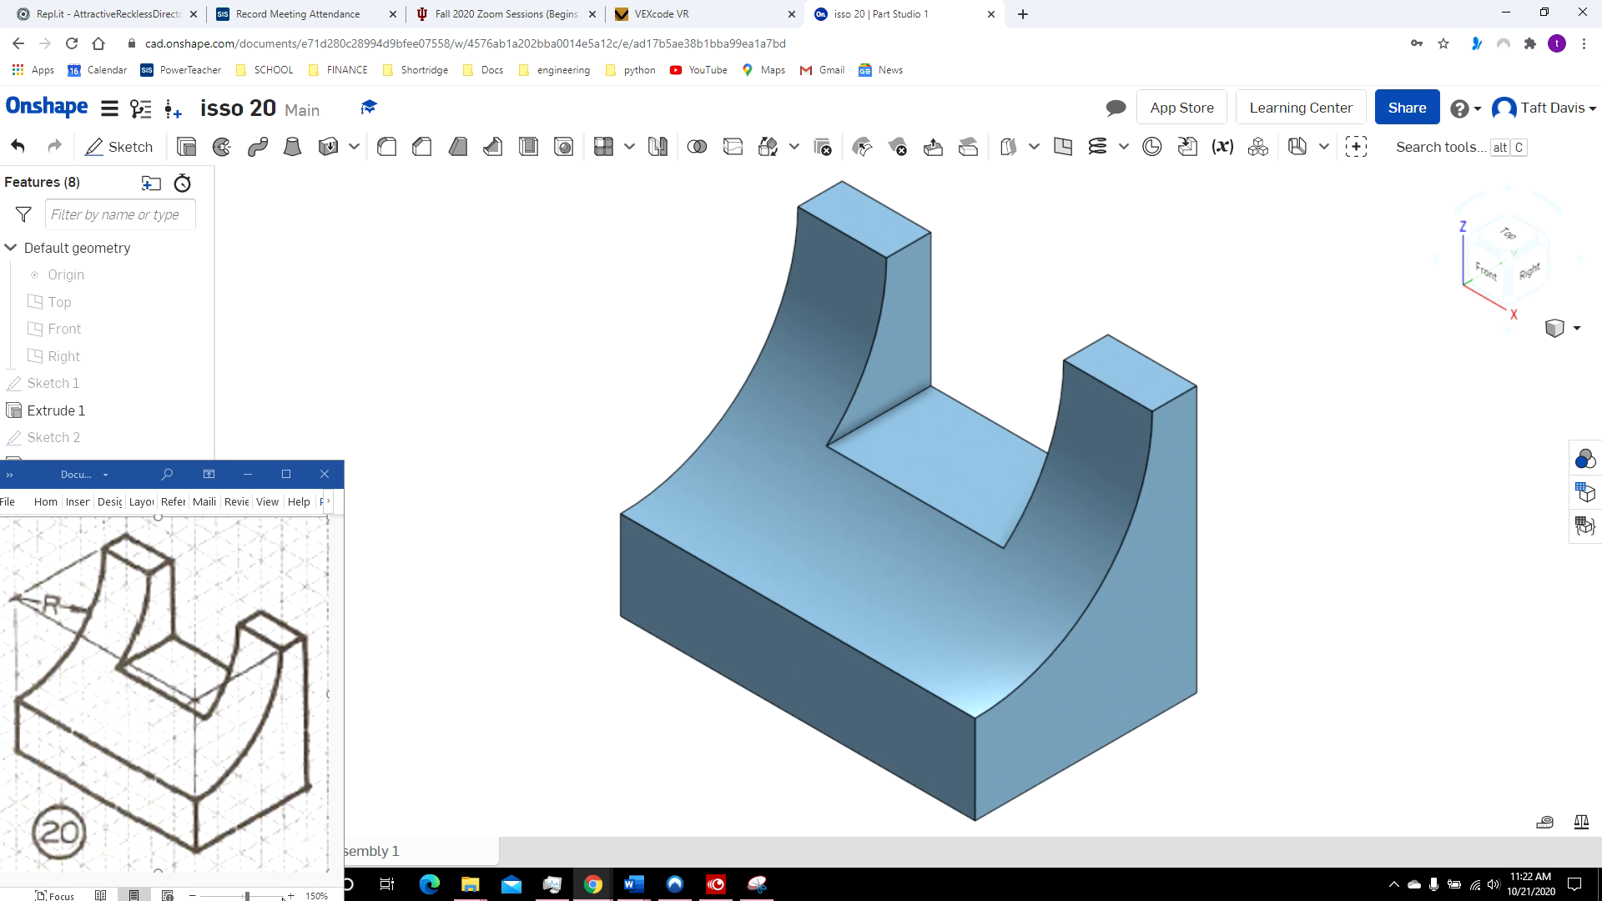